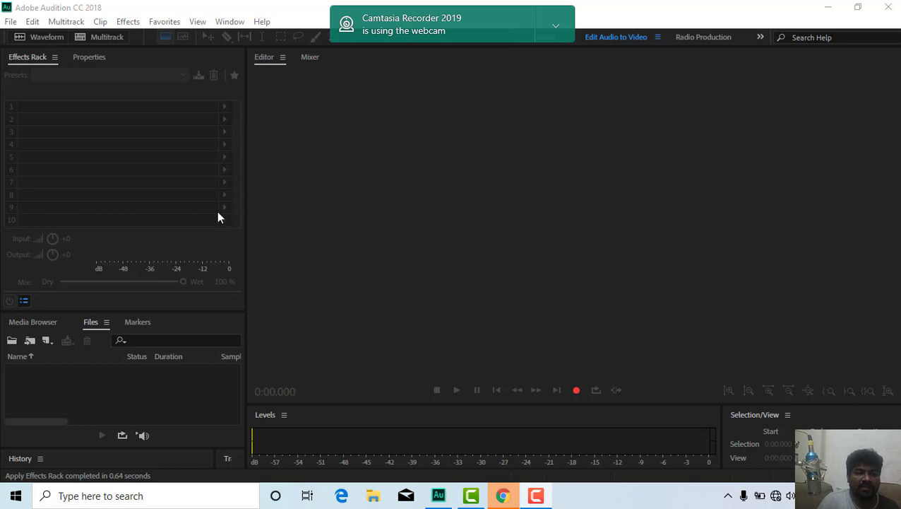
# Create a new multitrack session named "favorites preset" with the existing folder, sample rate and bit depth settings
pyautogui.click(71, 392)
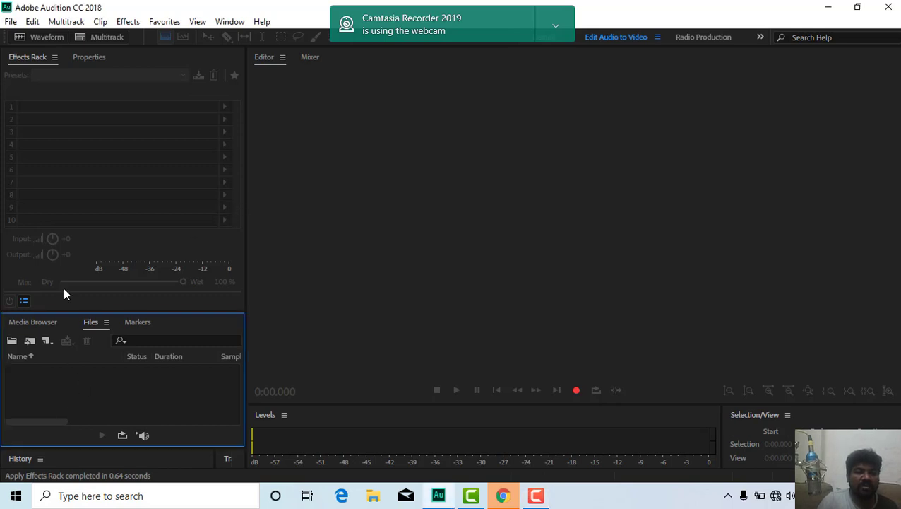
pyautogui.click(108, 39)
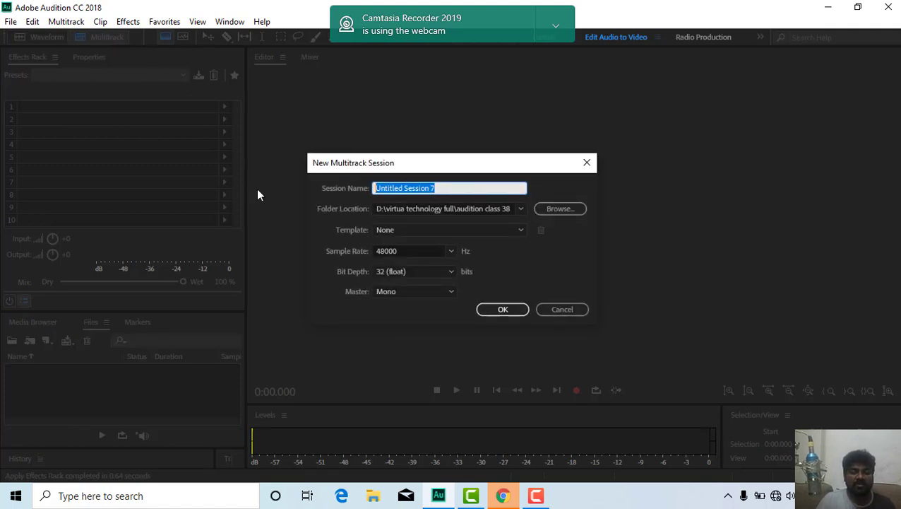
pyautogui.write('f')
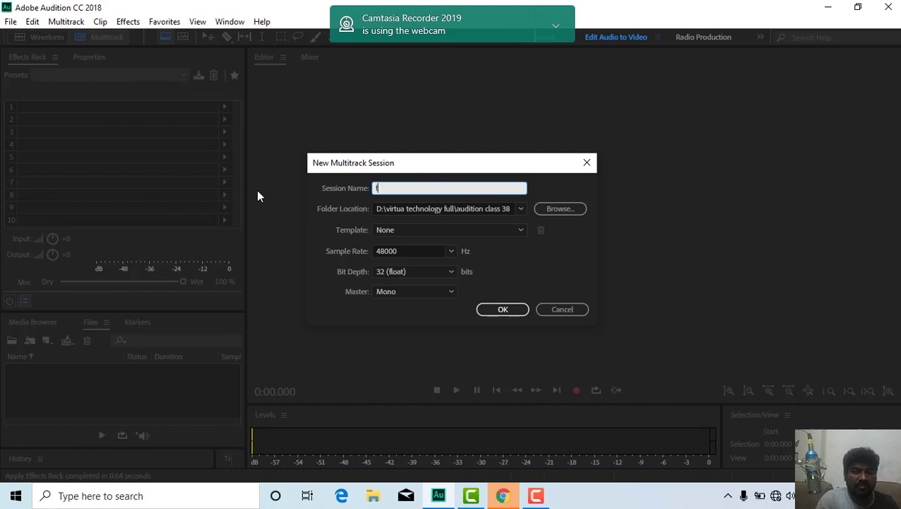
pyautogui.write('avorites')
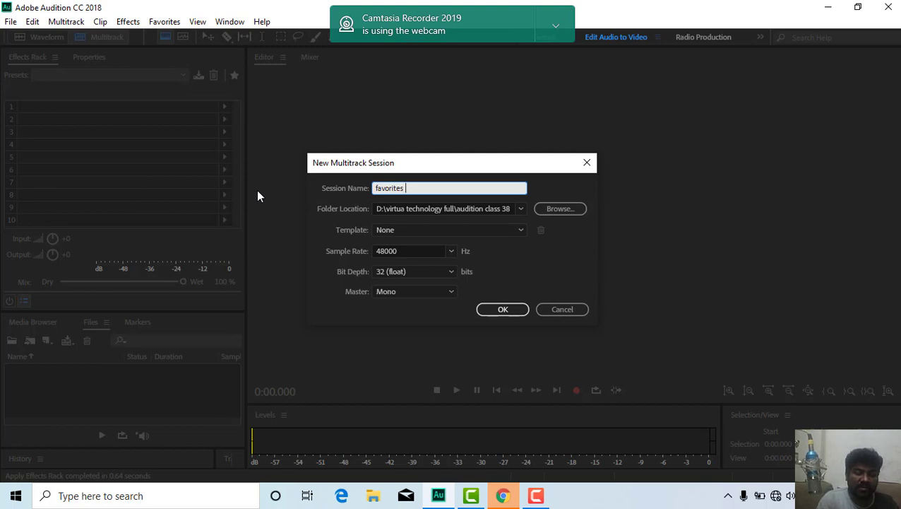
pyautogui.write(' pre')
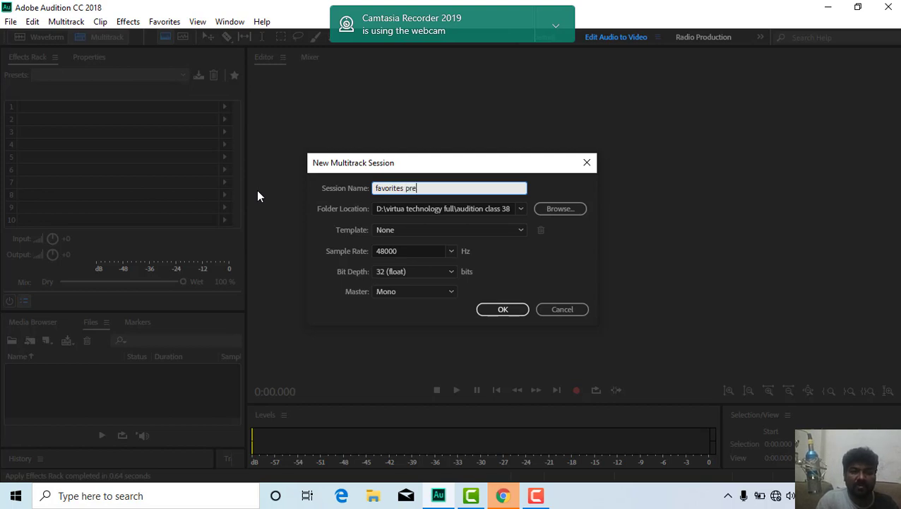
pyautogui.write('set')
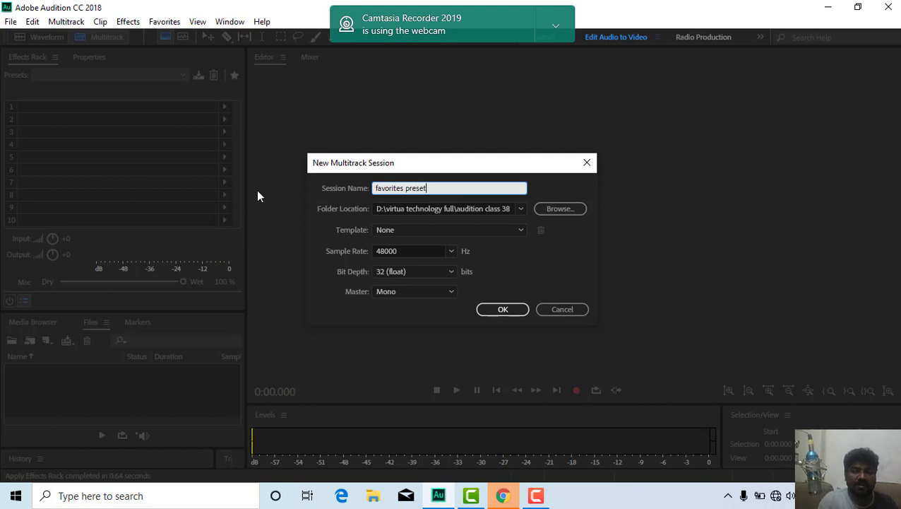
pyautogui.click(494, 306)
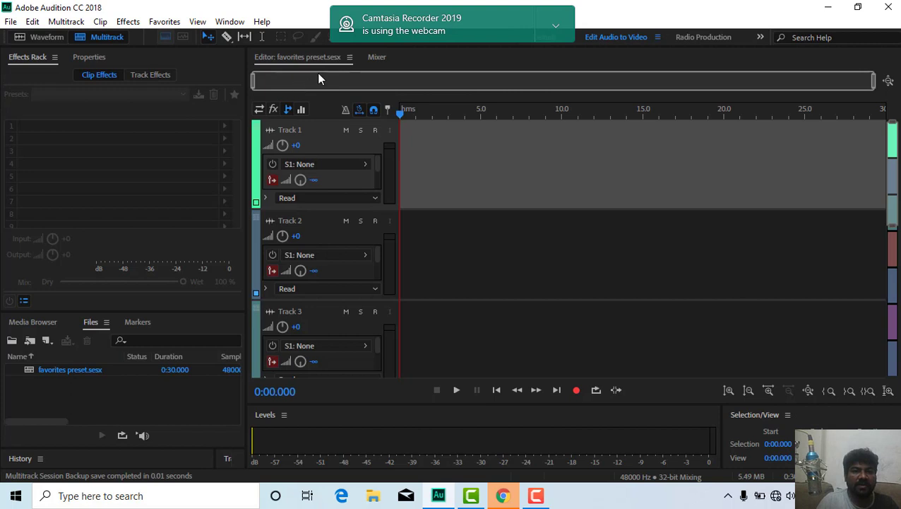
# Import the bensound-newdawn audio file from the Bgm audio folder
pyautogui.rightClick(73, 385)
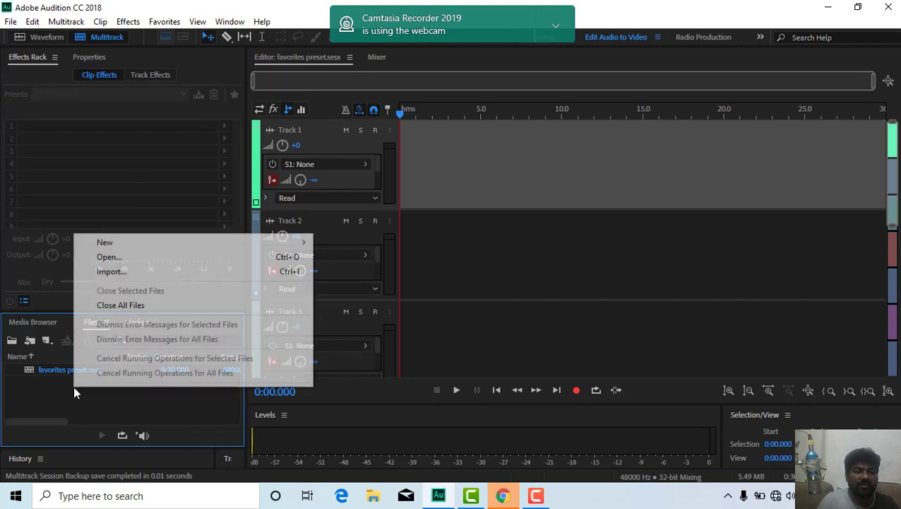
pyautogui.click(126, 271)
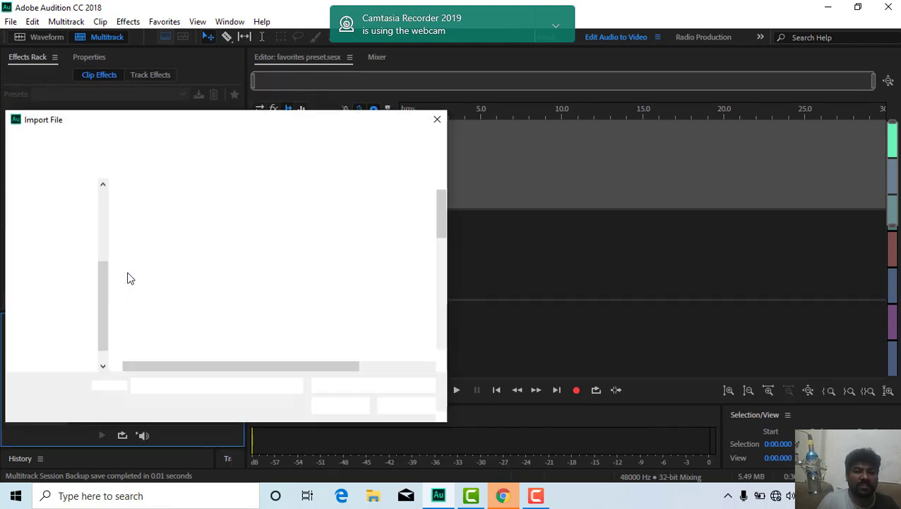
pyautogui.scroll(-5, 159, 290)
pyautogui.scroll(-2, 162, 307)
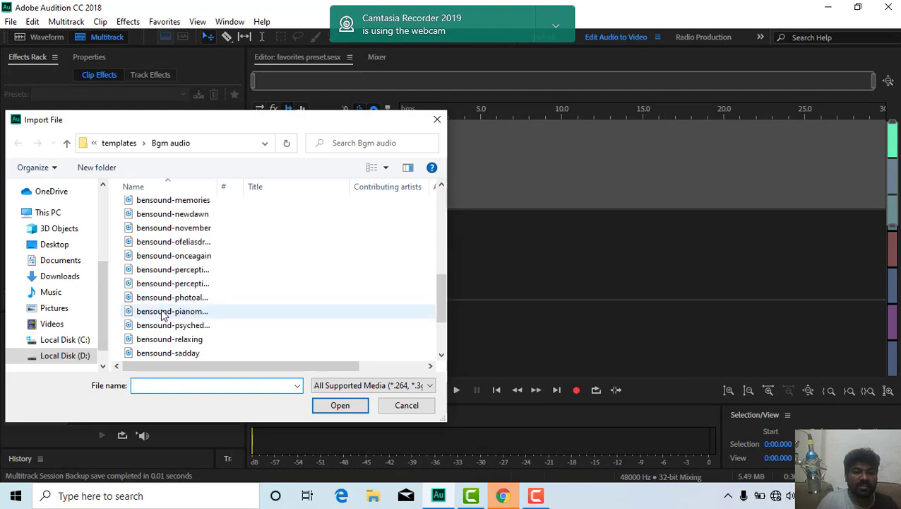
pyautogui.click(169, 214)
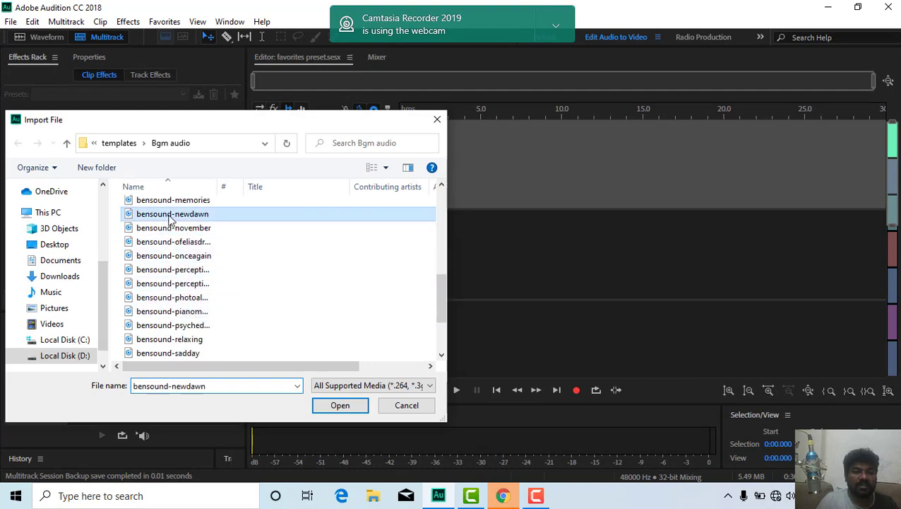
pyautogui.click(337, 405)
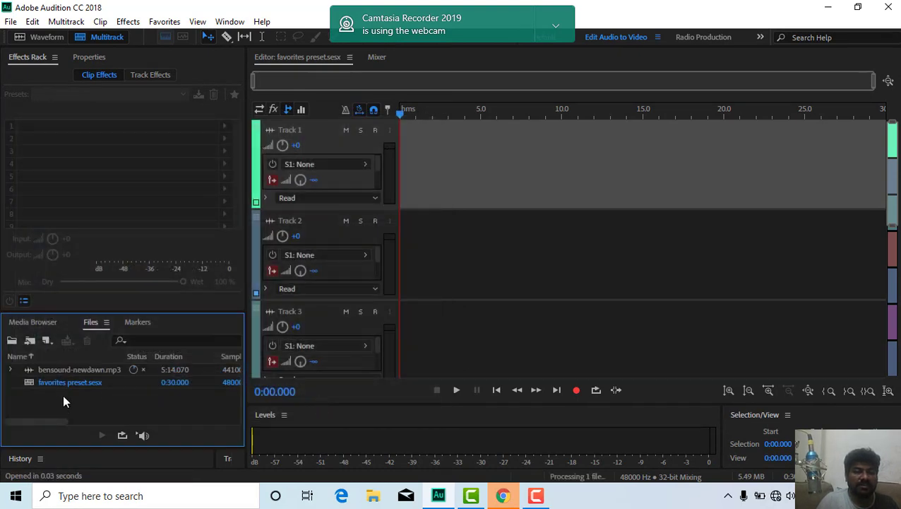
# Import the bensound-funkyelement audio file from the Bgm audio folder
pyautogui.rightClick(59, 402)
pyautogui.click(114, 286)
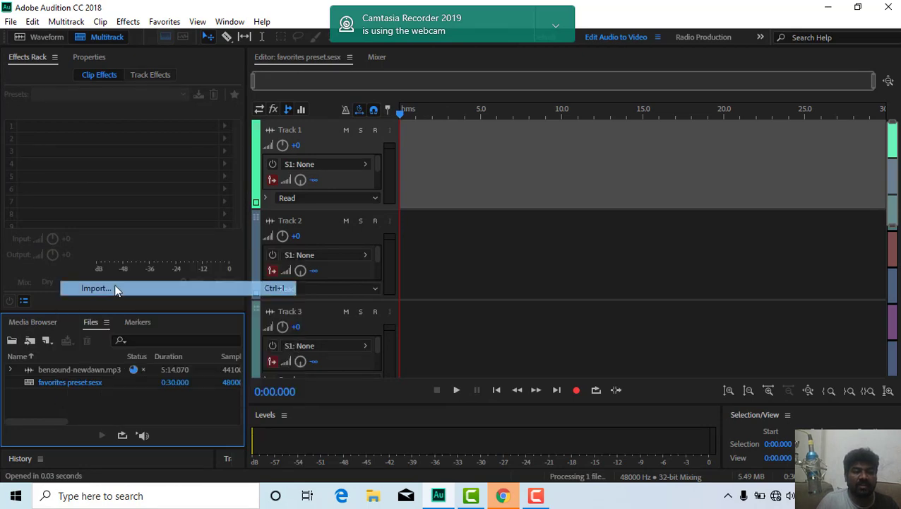
pyautogui.scroll(-2, 212, 297)
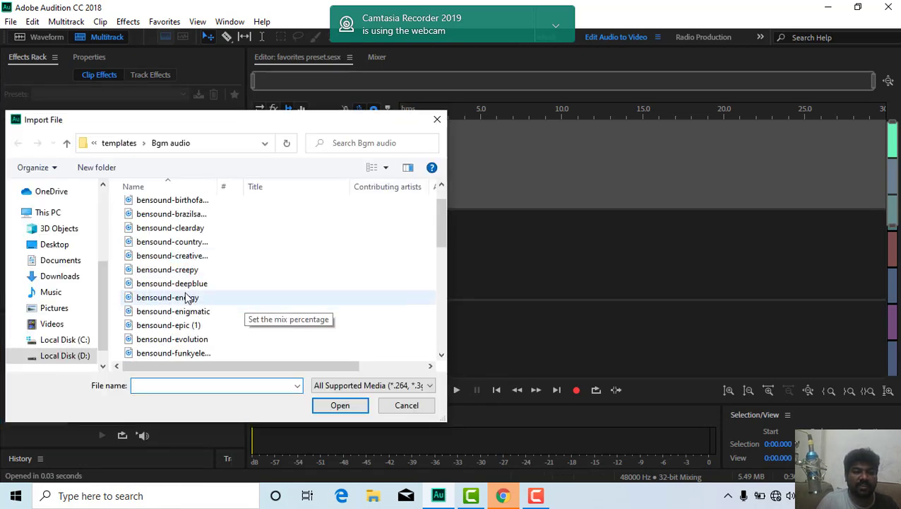
pyautogui.click(155, 313)
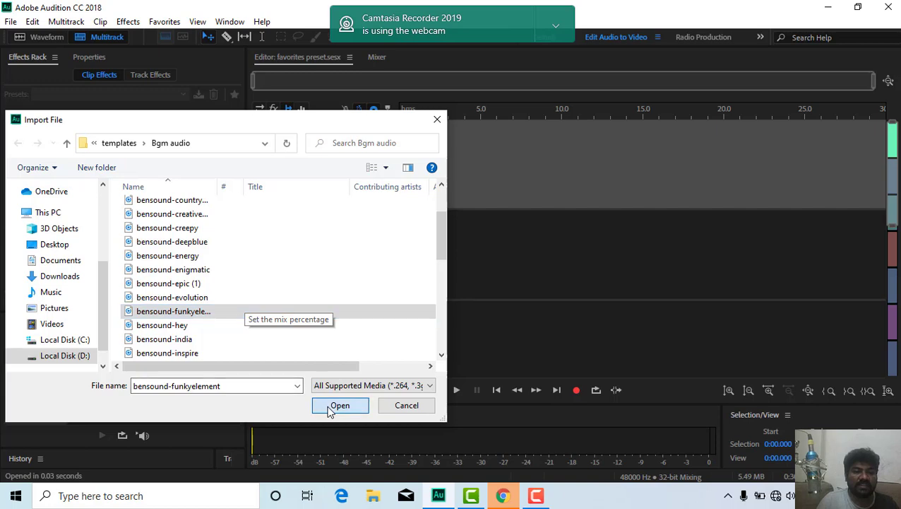
pyautogui.click(321, 407)
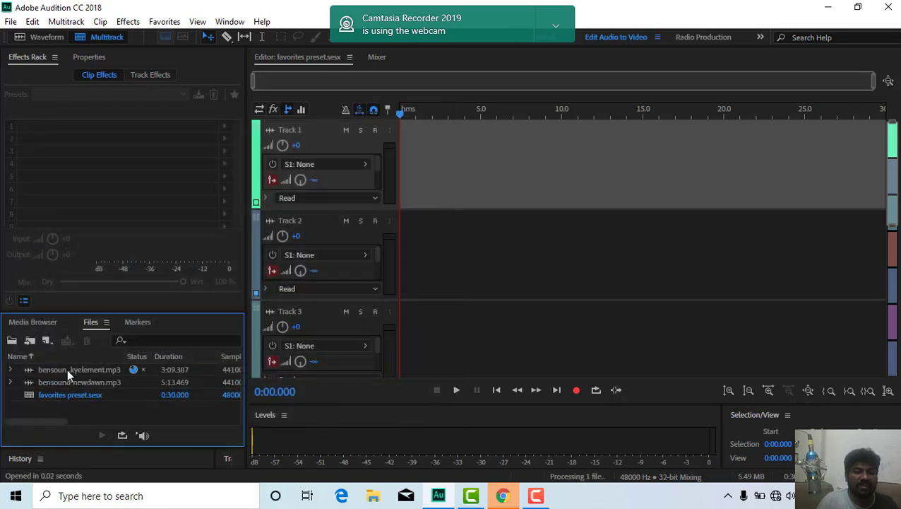
# Place bensound-funkyelement on Track 1 and bensound-newdawn on Track 2 from the session start, accepting copies conformed to the session's sample rate
pyautogui.moveTo(67, 368); pyautogui.dragTo(381, 189)
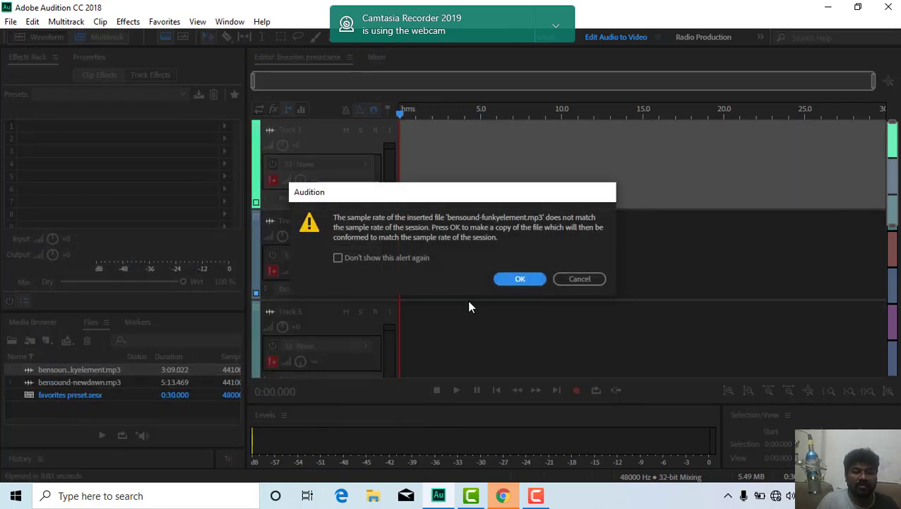
pyautogui.click(516, 279)
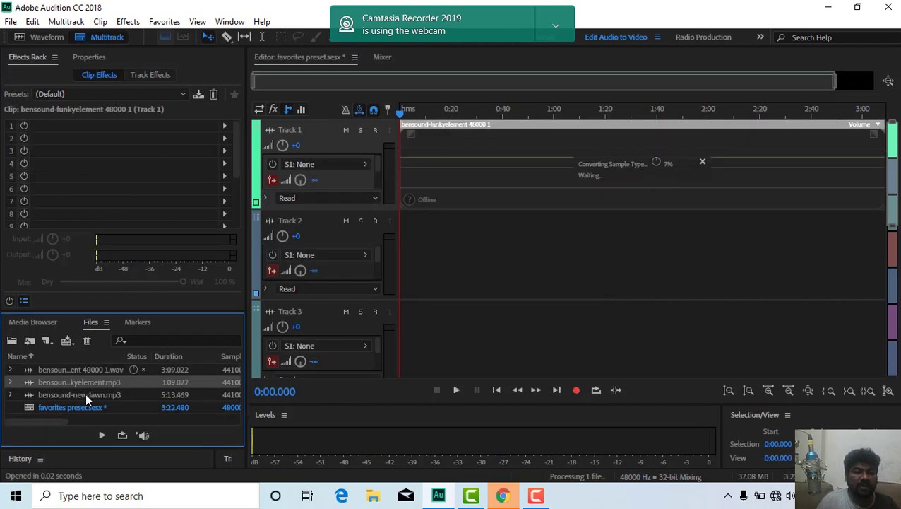
pyautogui.moveTo(86, 394); pyautogui.dragTo(433, 286)
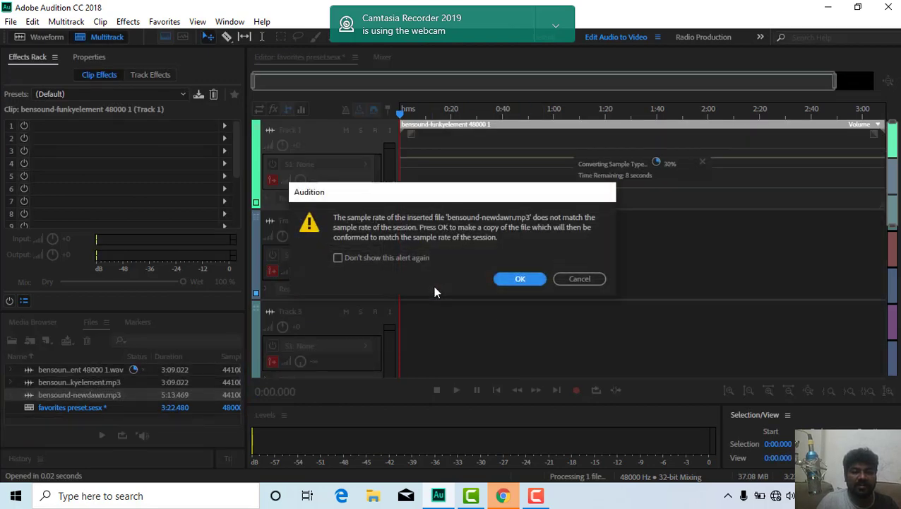
pyautogui.click(500, 278)
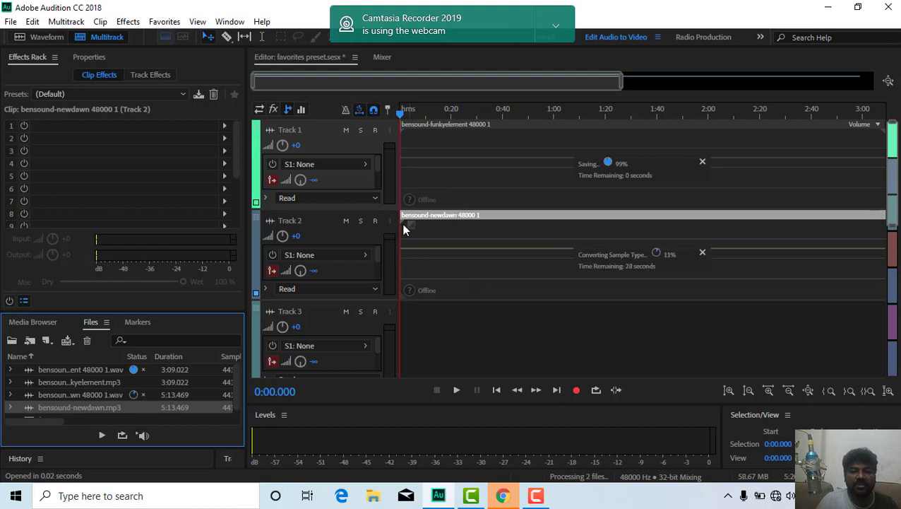
# Mute Track 2, audition Track 1 from the start, and stop with the playhead at about 0:21.4
pyautogui.click(346, 220)
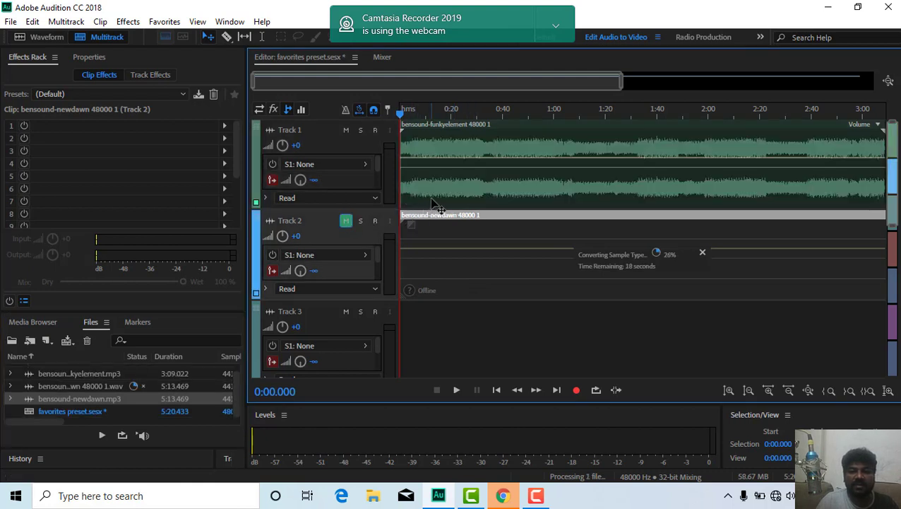
pyautogui.press('space')
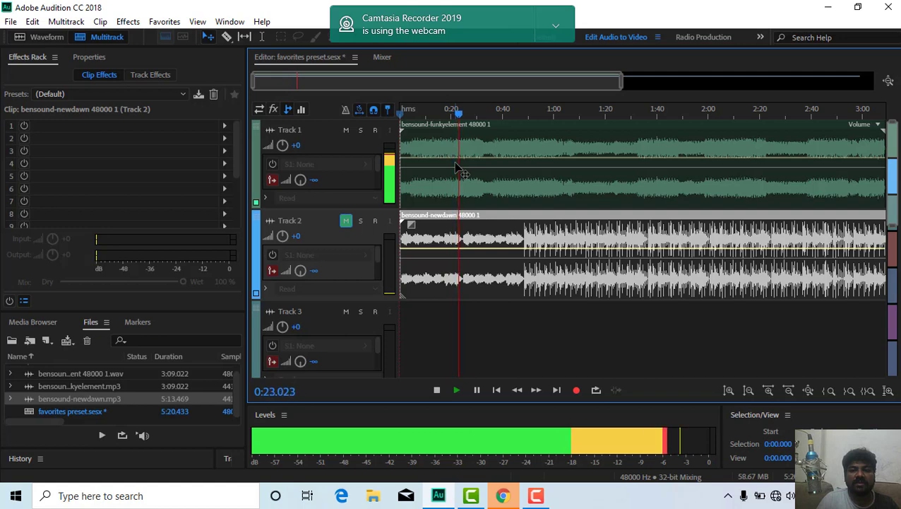
pyautogui.click(456, 114)
pyautogui.press('space')
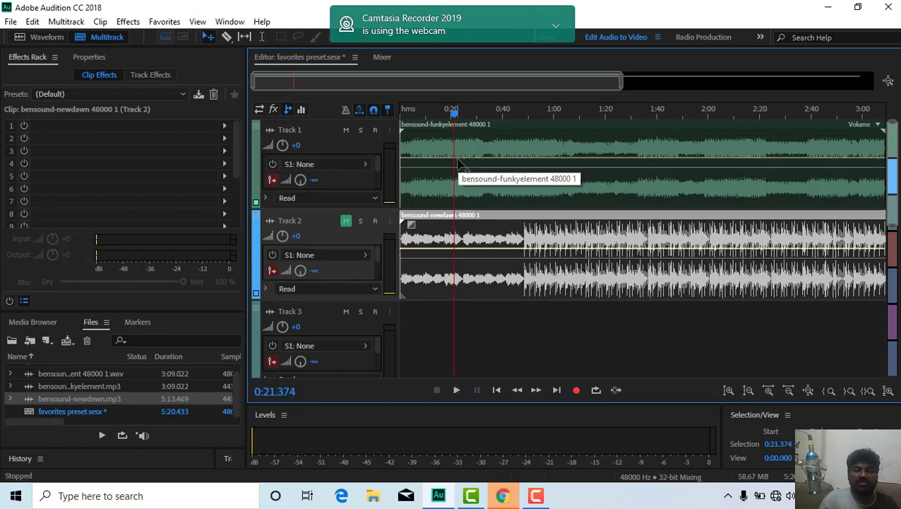
# Split the clips on Track 1 and Track 2 at the playhead and delete the portions after it
pyautogui.hotkey('ctrl', 'k')
pyautogui.click(479, 139)
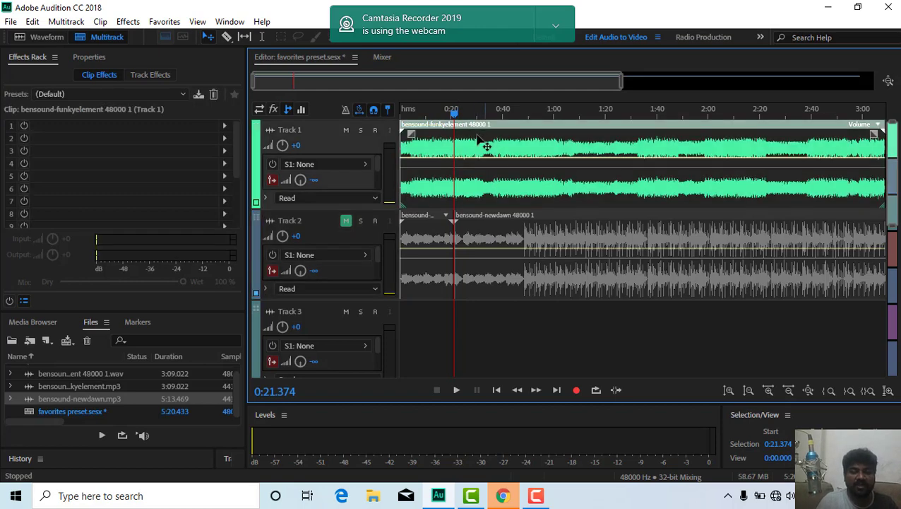
pyautogui.hotkey('ctrl', 'k')
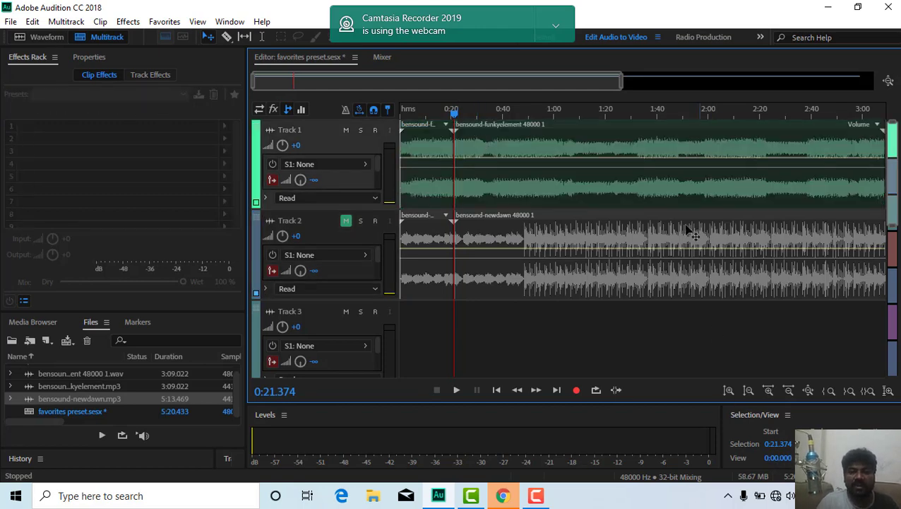
pyautogui.click(517, 133)
pyautogui.press('Delete')
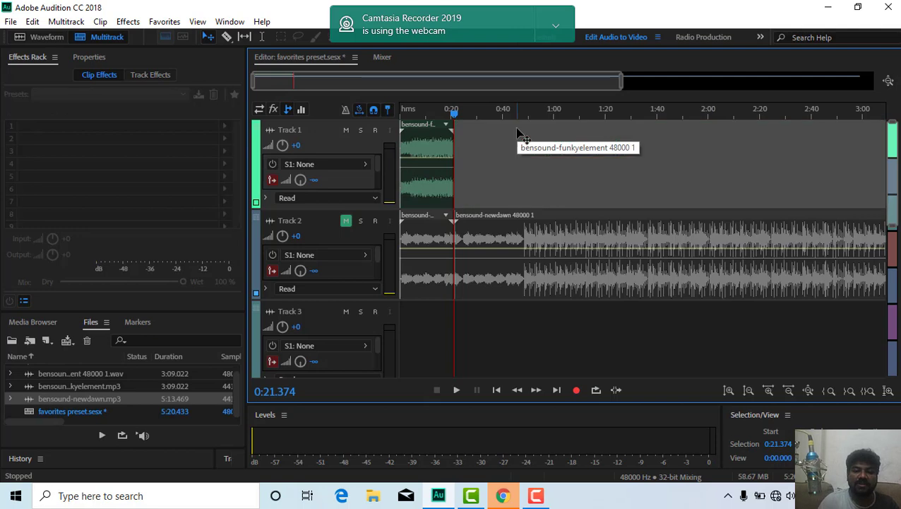
pyautogui.click(480, 223)
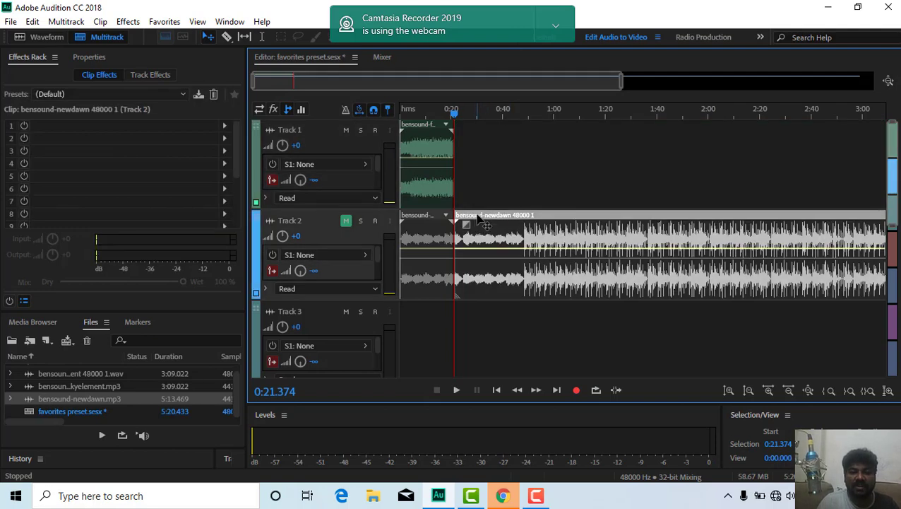
pyautogui.press('Delete')
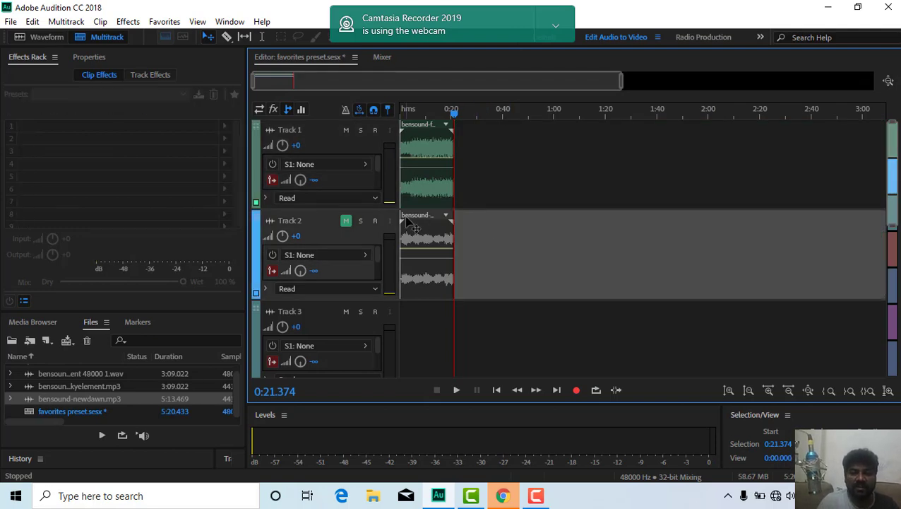
# Move the remaining newdawn clip on Track 2 to start at about 0:36 and unmute the track
pyautogui.moveTo(410, 225); pyautogui.dragTo(502, 225)
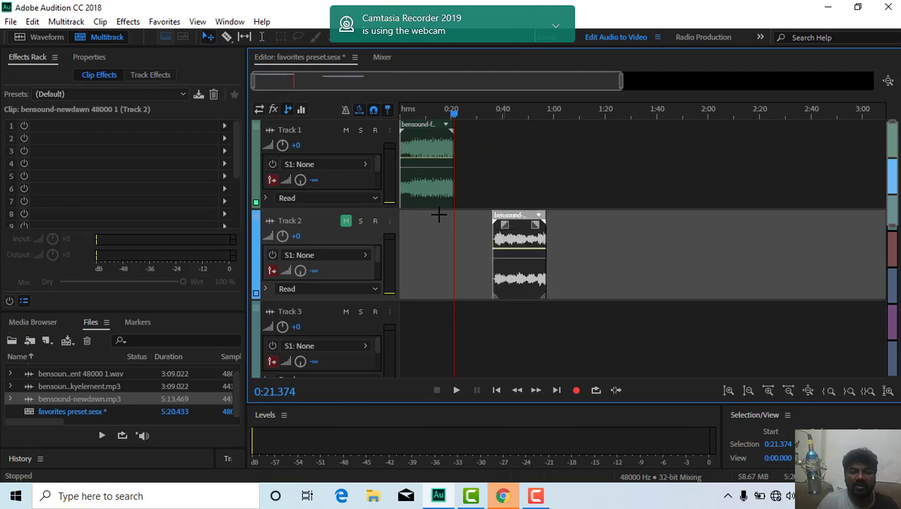
pyautogui.click(346, 221)
# Play the Track 2 clip from its beginning at about 0:36, stop, and return the playhead to 0:00.000
pyautogui.click(494, 113)
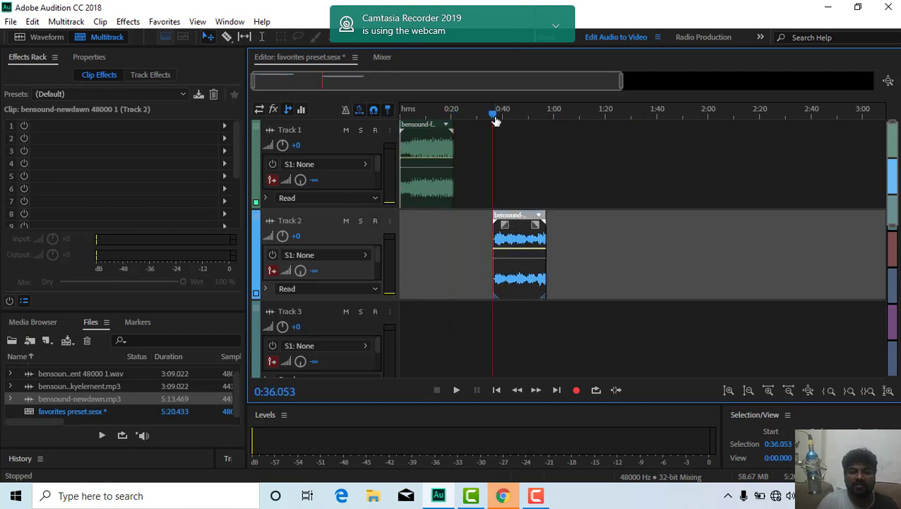
pyautogui.press('space')
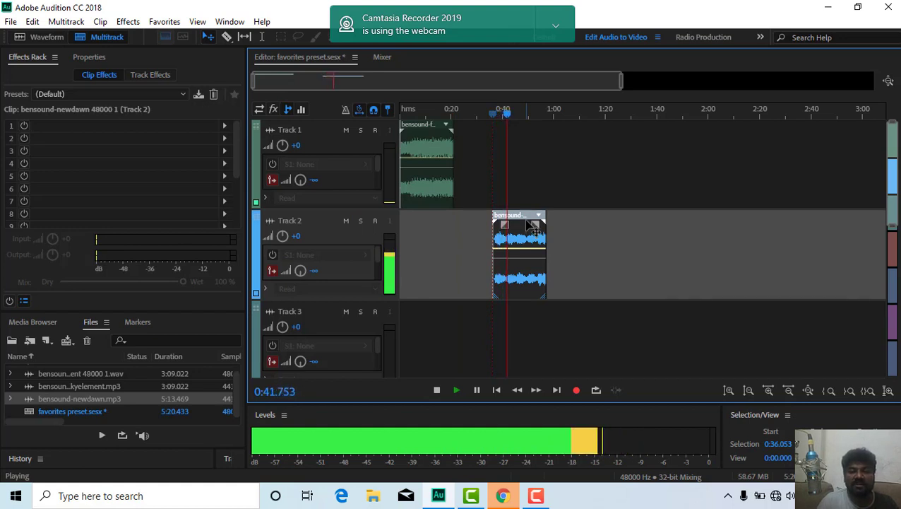
pyautogui.press('space')
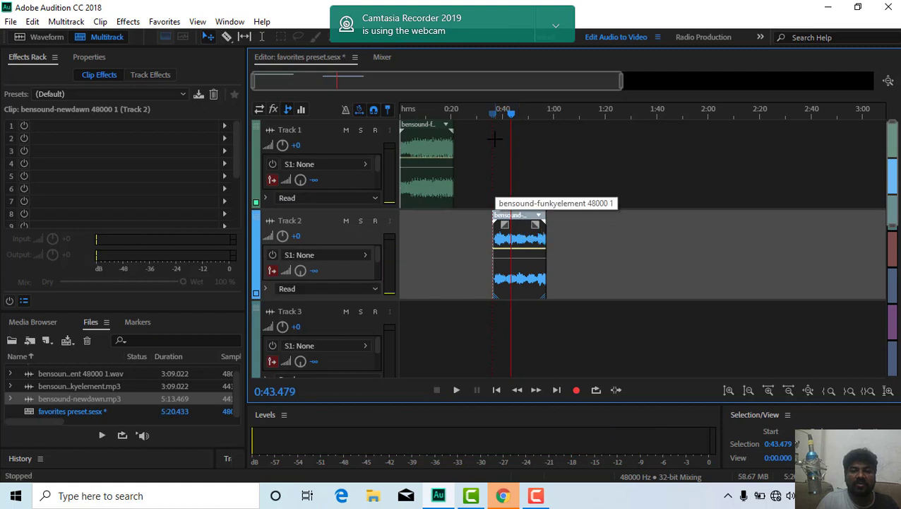
pyautogui.moveTo(511, 113); pyautogui.dragTo(401, 113)
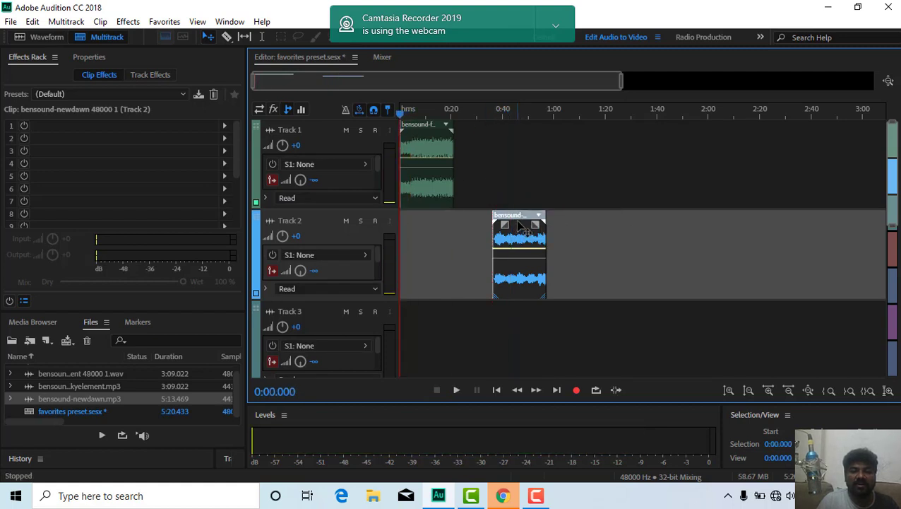
# Open the Track 1 funkyelement clip in the waveform editor and start recording a favorite
pyautogui.doubleClick(417, 154)
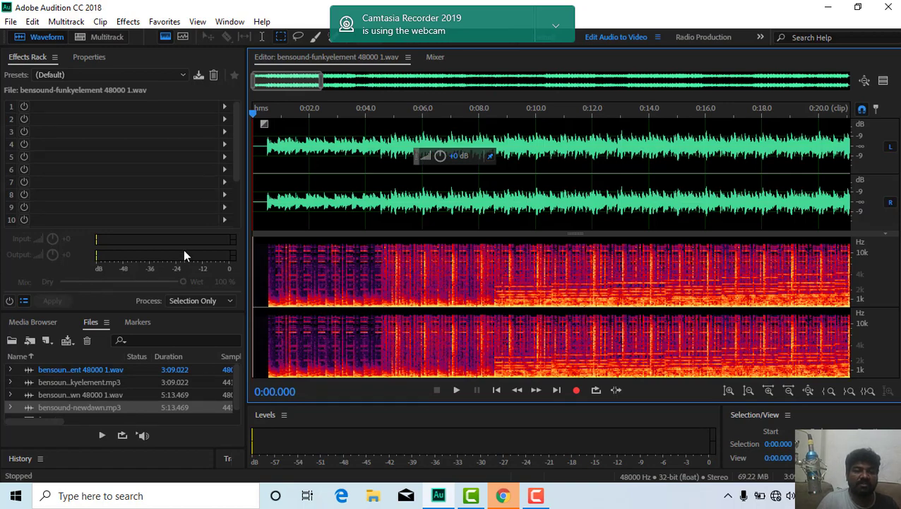
pyautogui.click(170, 24)
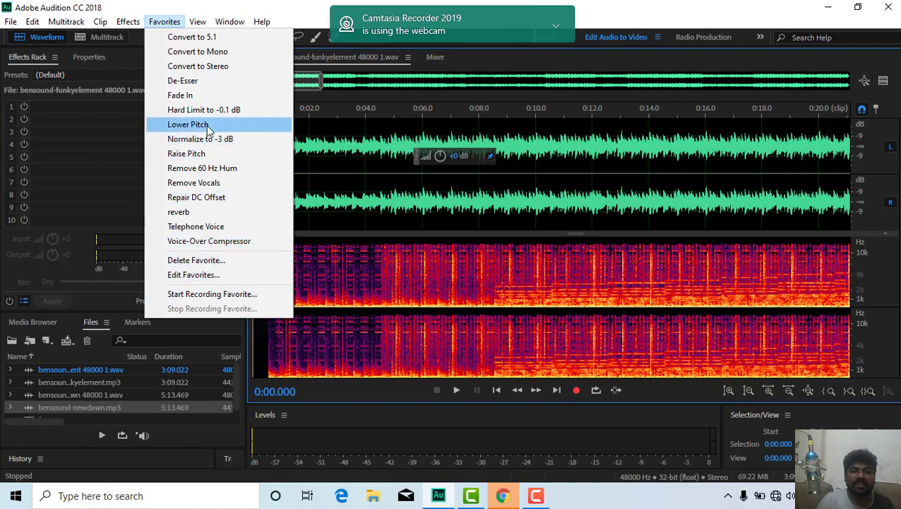
pyautogui.click(191, 295)
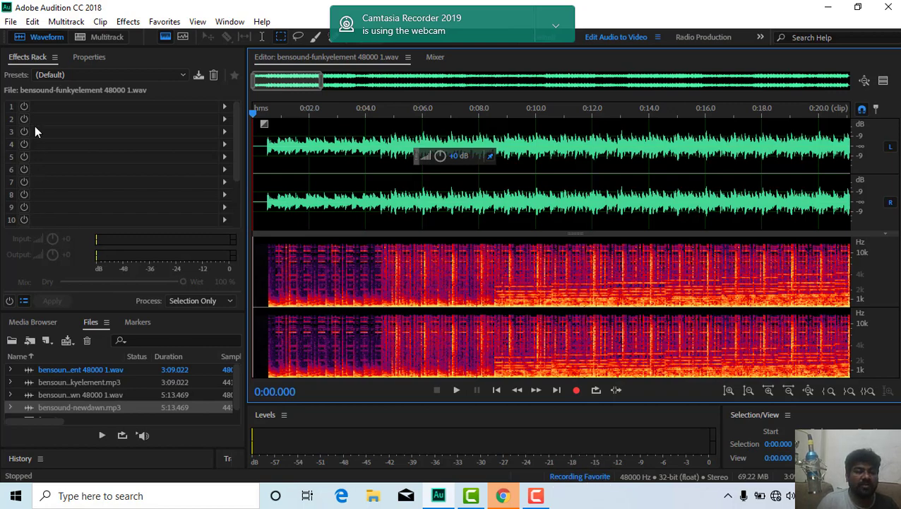
# Add the Amplify effect to rack slot 1 using the -3dB Cut preset
pyautogui.click(24, 106)
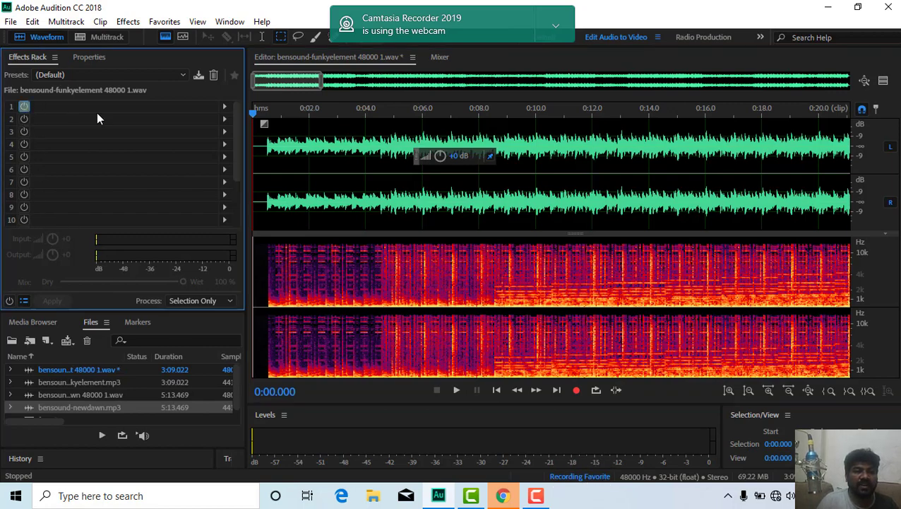
pyautogui.click(224, 107)
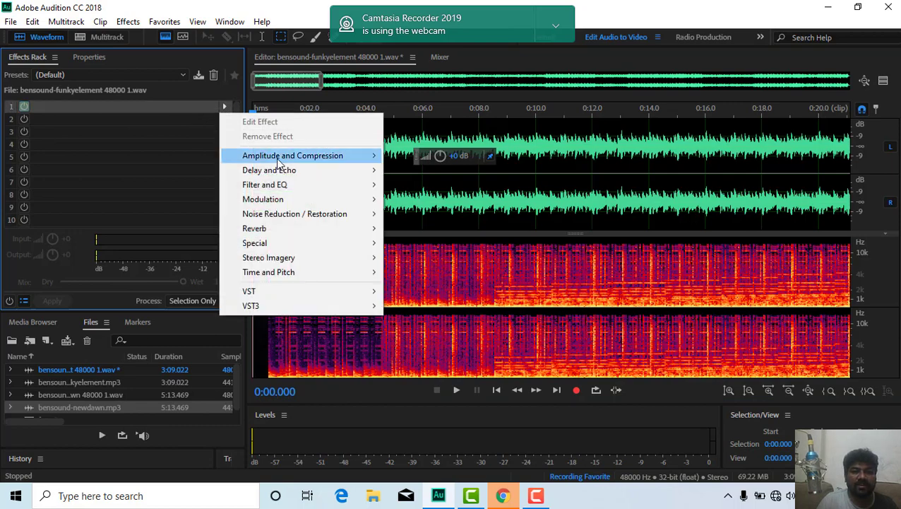
pyautogui.moveTo(277, 158)
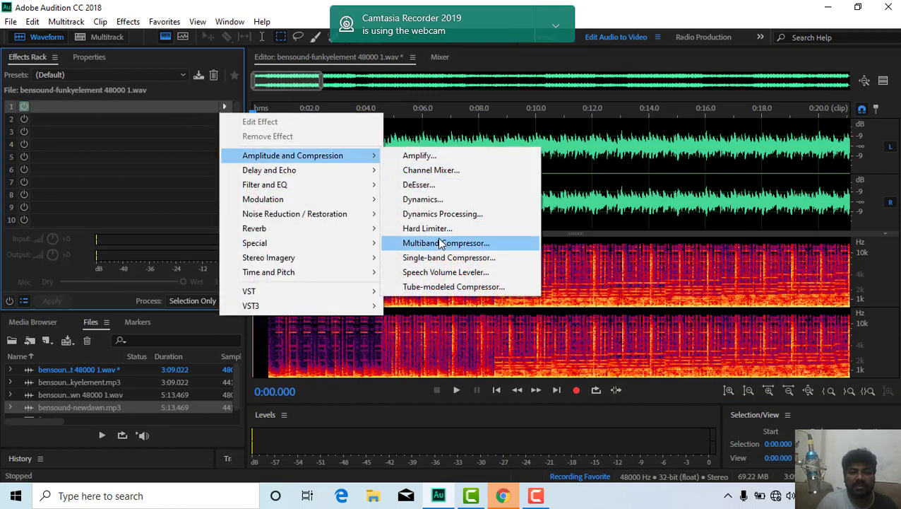
pyautogui.click(429, 160)
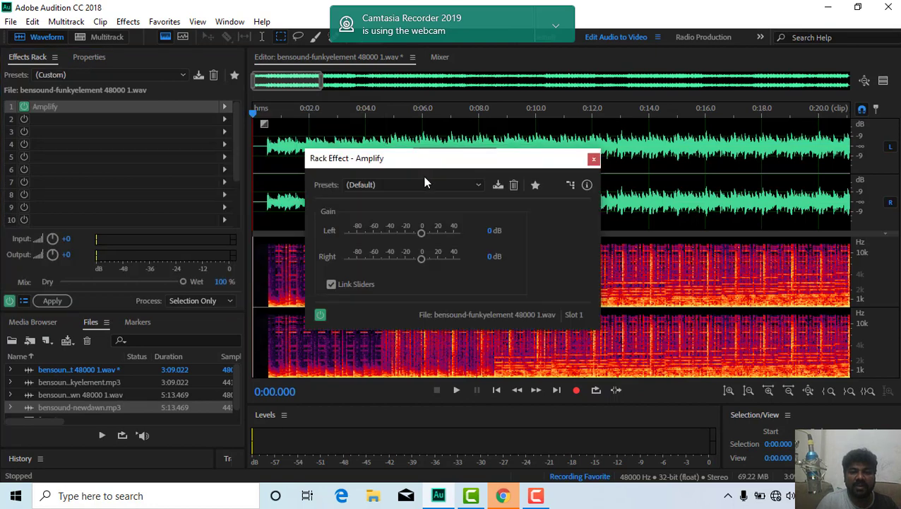
pyautogui.click(423, 184)
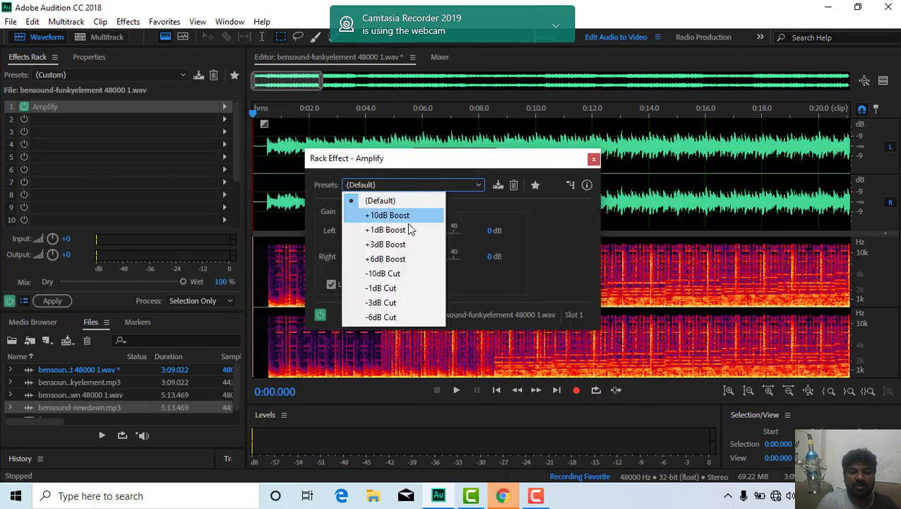
pyautogui.click(388, 302)
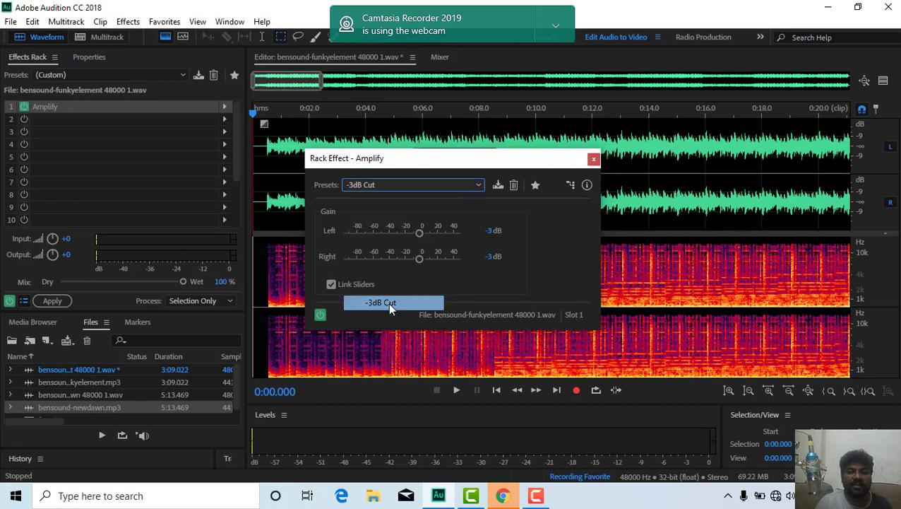
pyautogui.click(593, 159)
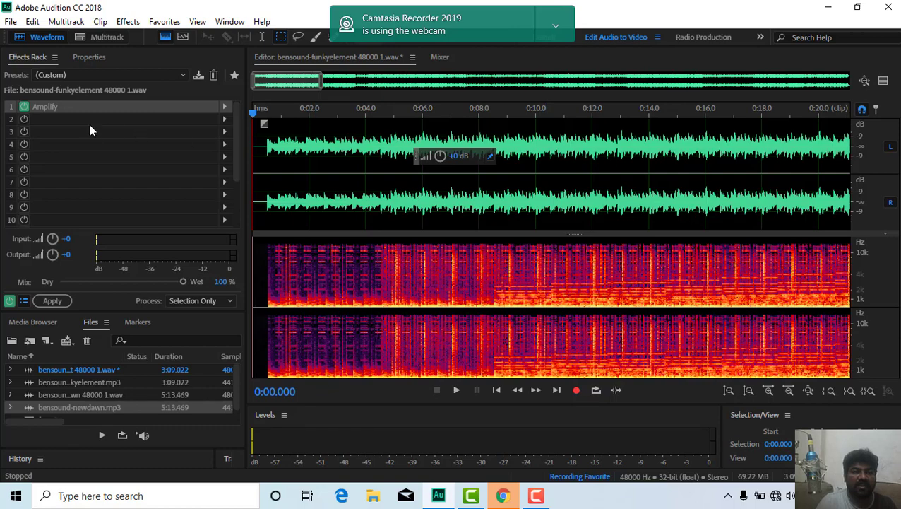
# Add the FFT Filter effect to rack slot 2 using the Rap Vocals preset
pyautogui.click(225, 119)
pyautogui.moveTo(263, 172)
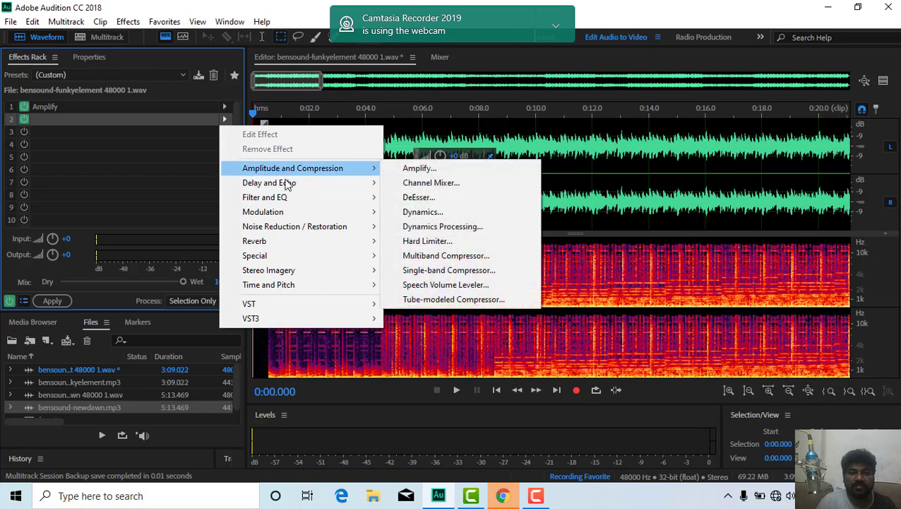
pyautogui.moveTo(285, 197)
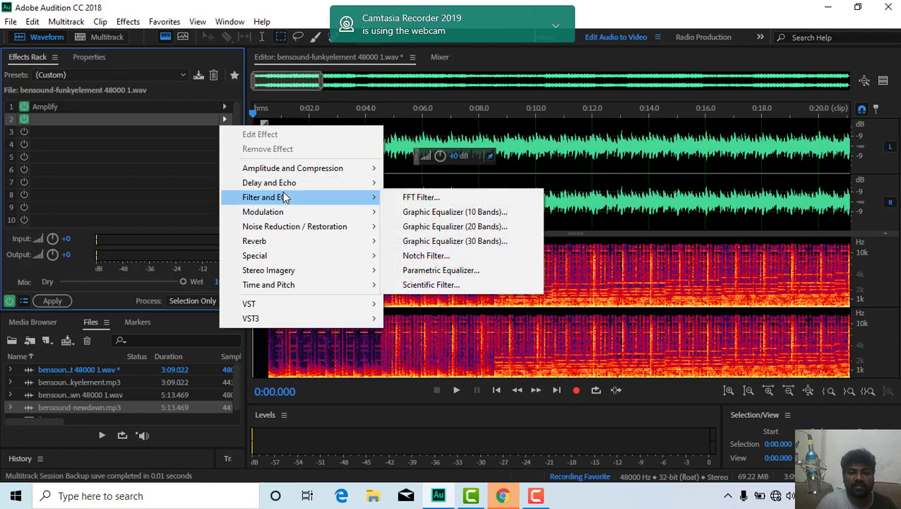
pyautogui.click(433, 198)
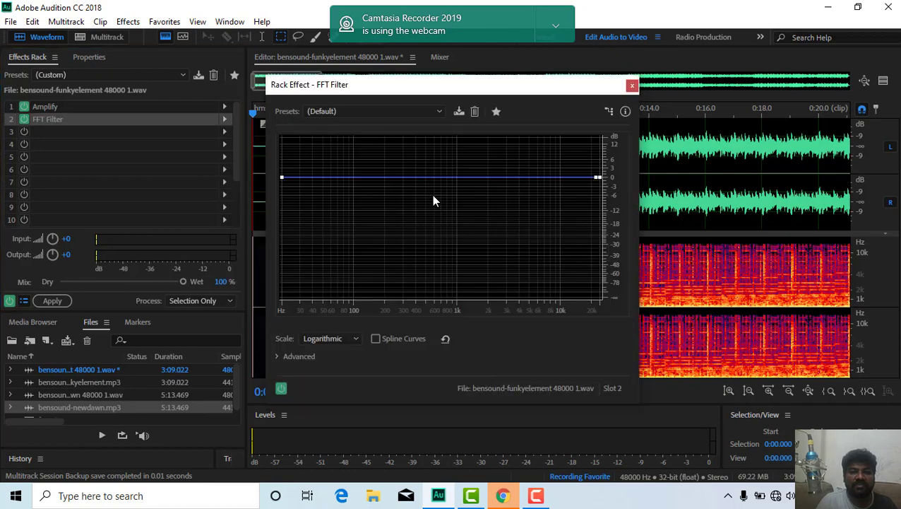
pyautogui.click(352, 112)
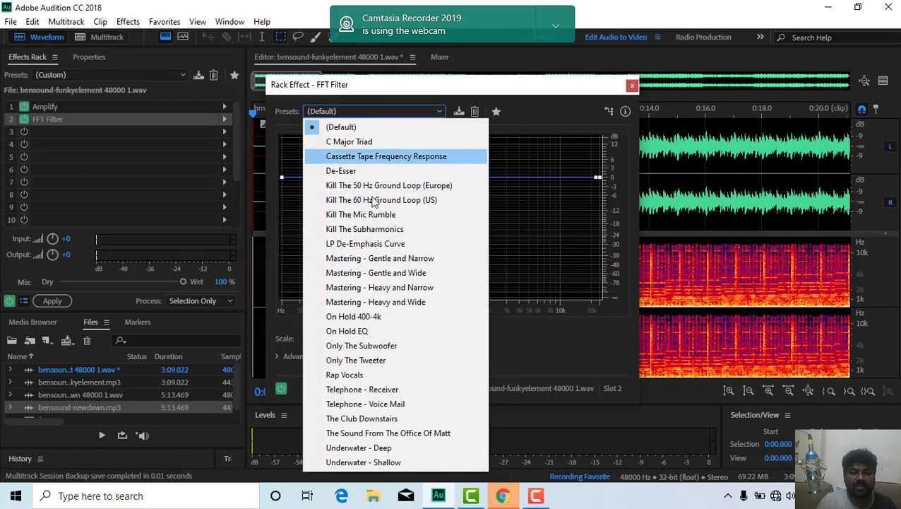
pyautogui.click(361, 375)
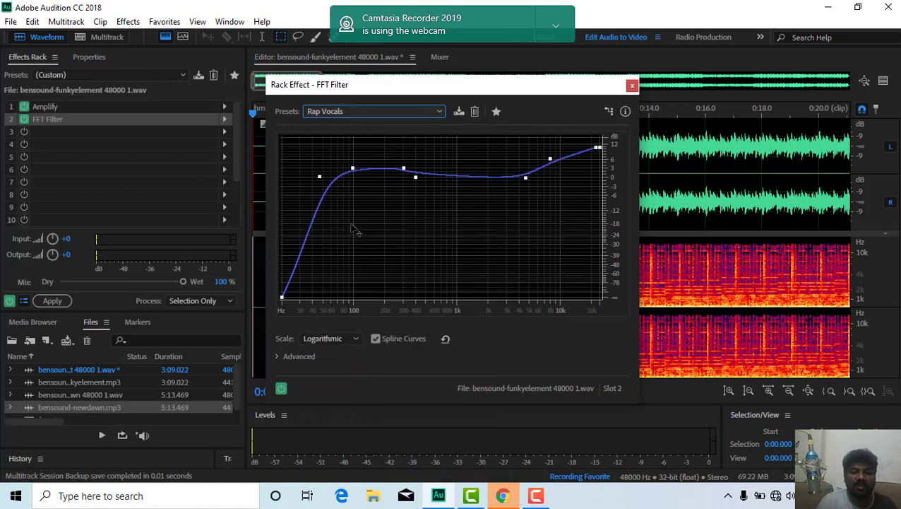
pyautogui.click(347, 115)
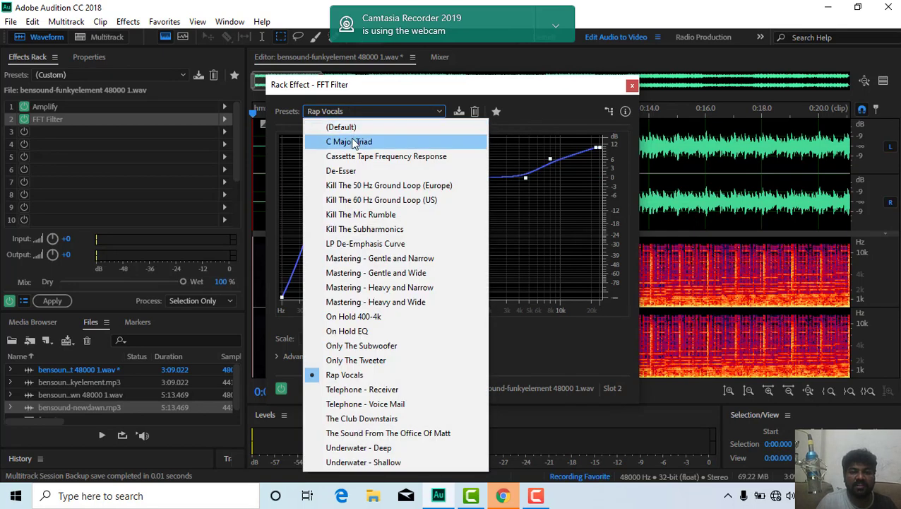
pyautogui.click(351, 375)
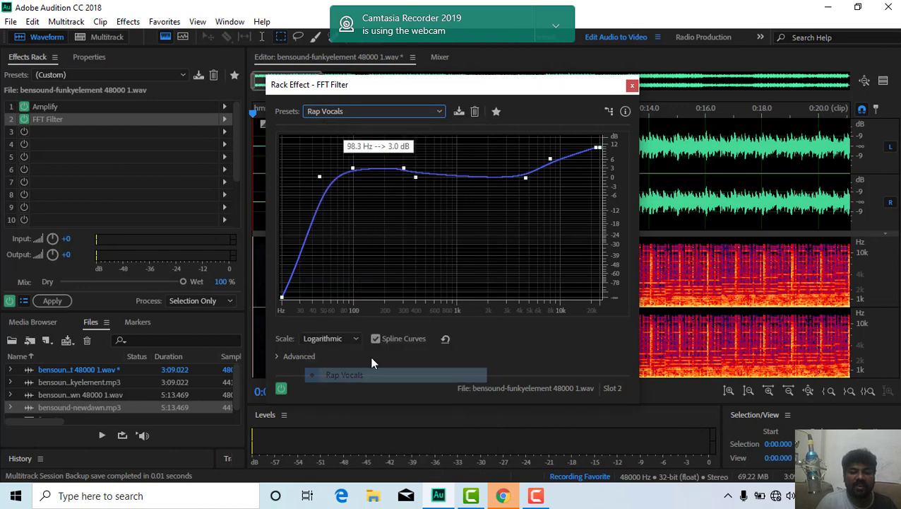
pyautogui.click(632, 86)
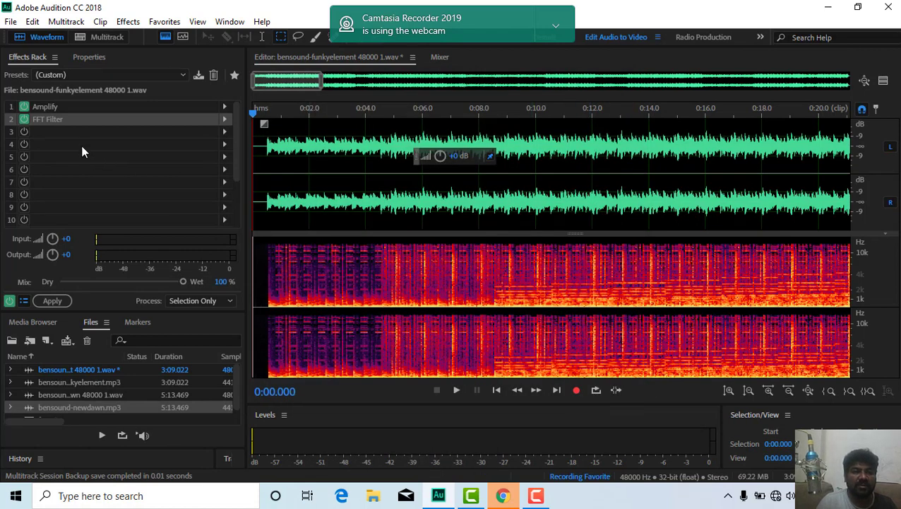
# Add the Pitch Shifter effect to rack slot 3 using the Stretch preset
pyautogui.click(63, 131)
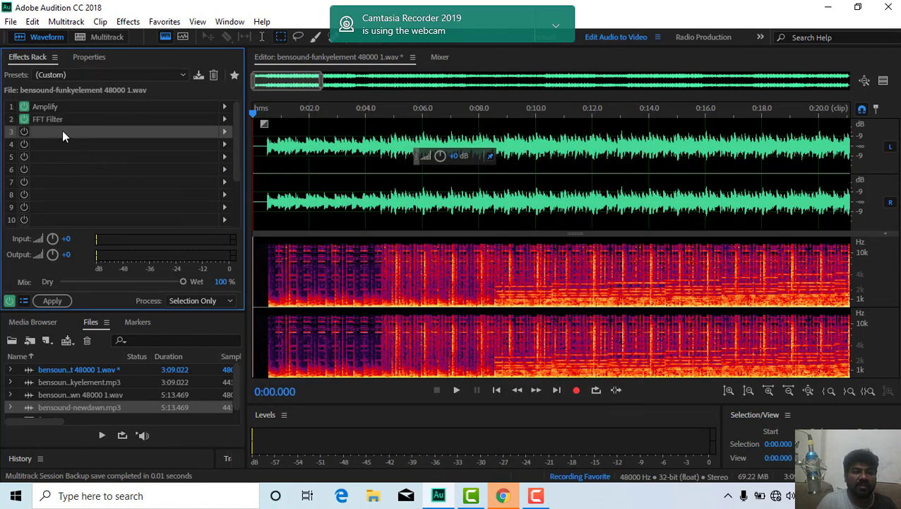
pyautogui.click(225, 131)
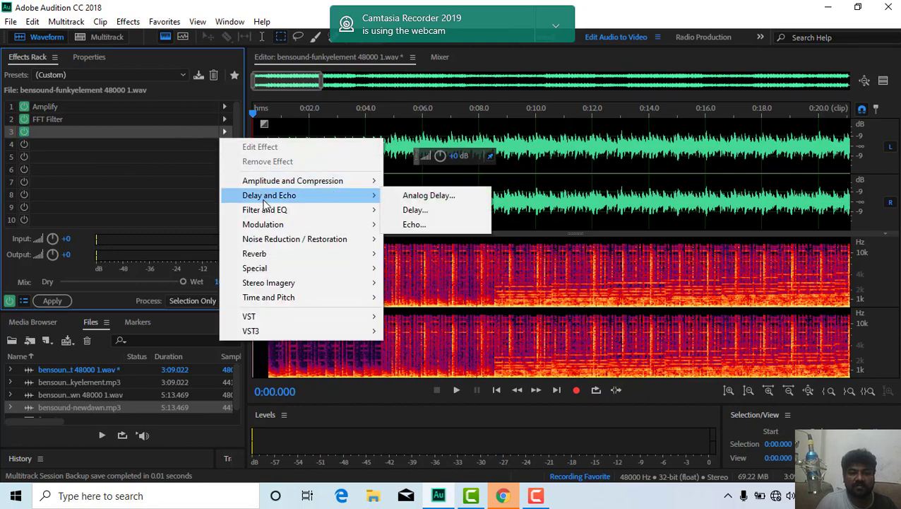
pyautogui.moveTo(266, 230)
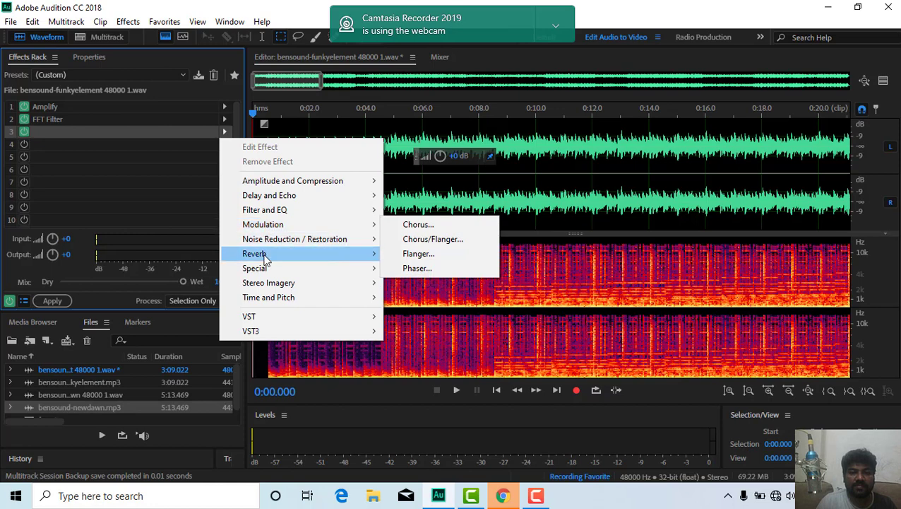
pyautogui.moveTo(265, 260)
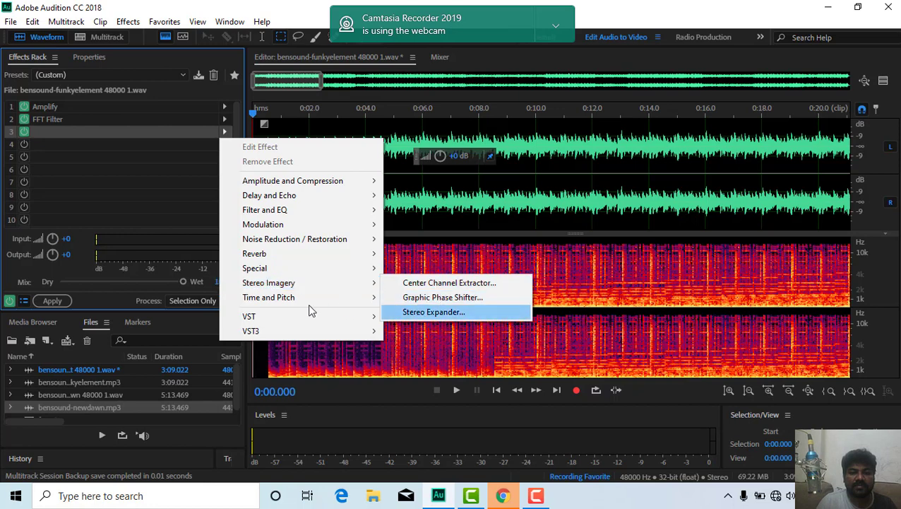
pyautogui.moveTo(314, 309)
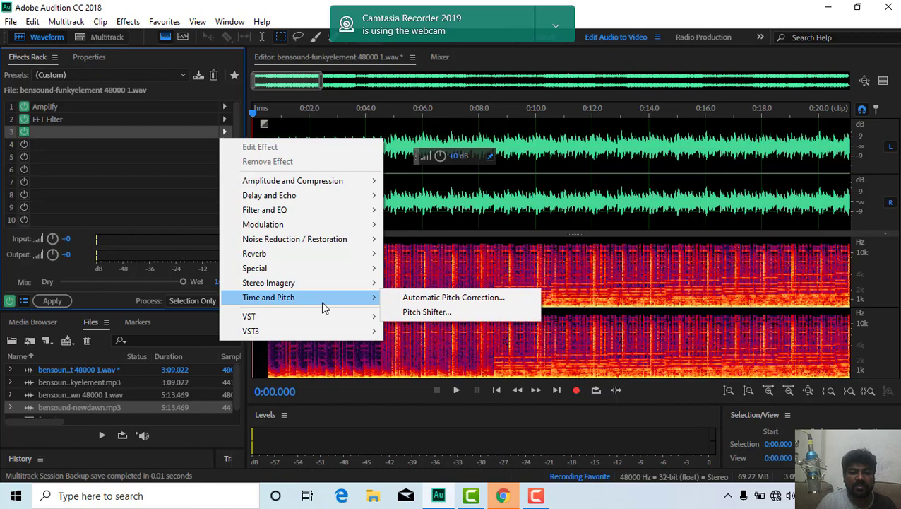
pyautogui.click(410, 312)
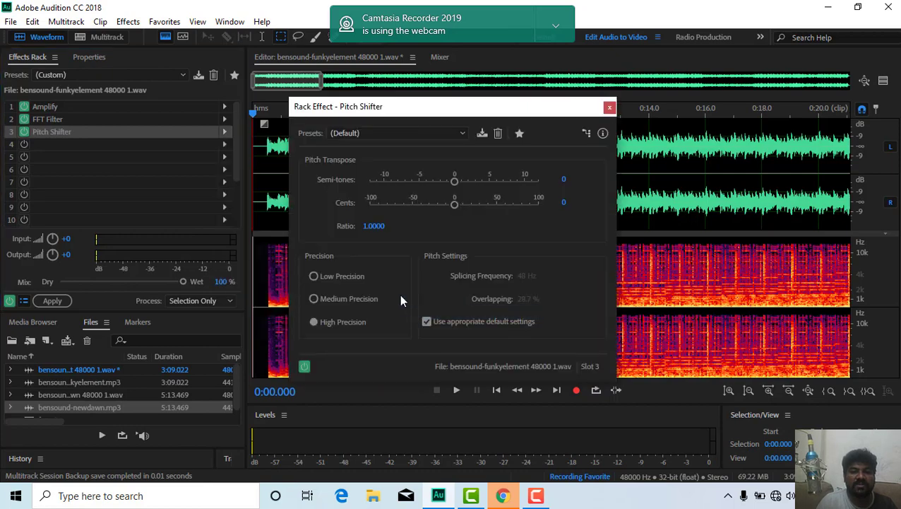
pyautogui.click(390, 131)
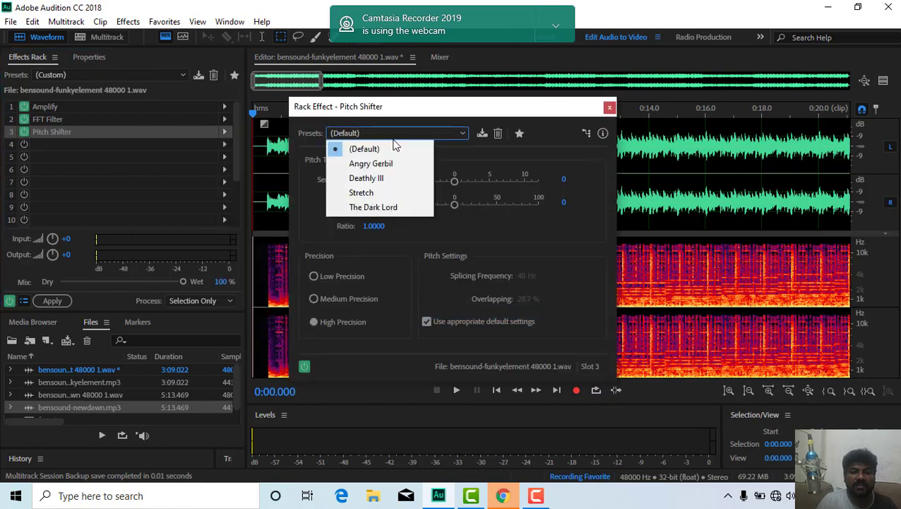
pyautogui.click(375, 193)
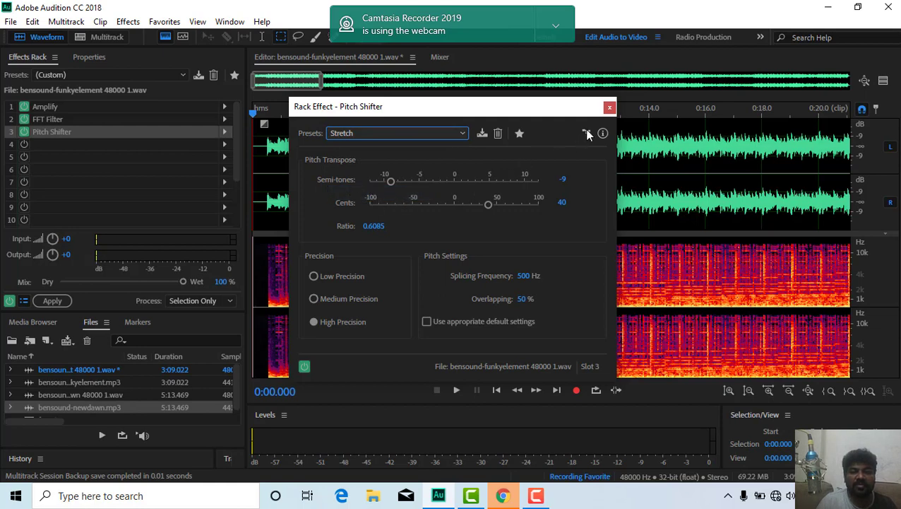
pyautogui.click(610, 108)
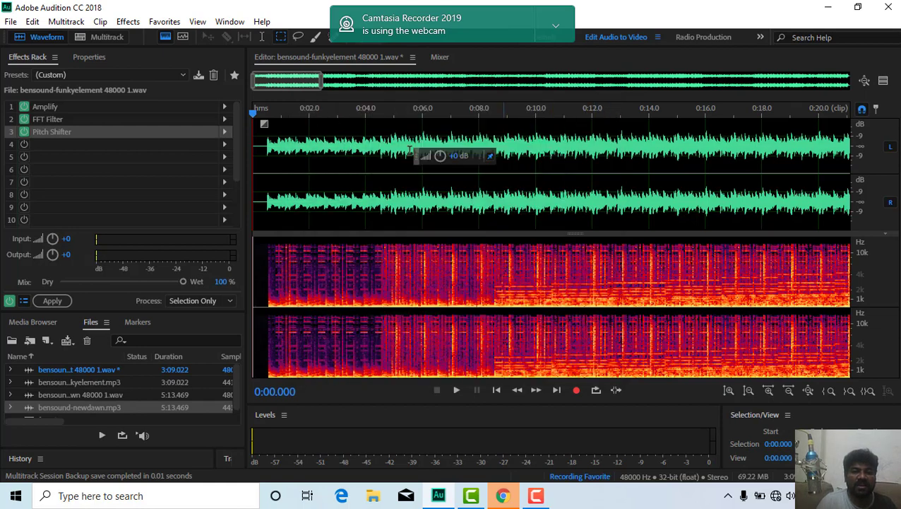
pyautogui.click(138, 143)
pyautogui.click(148, 147)
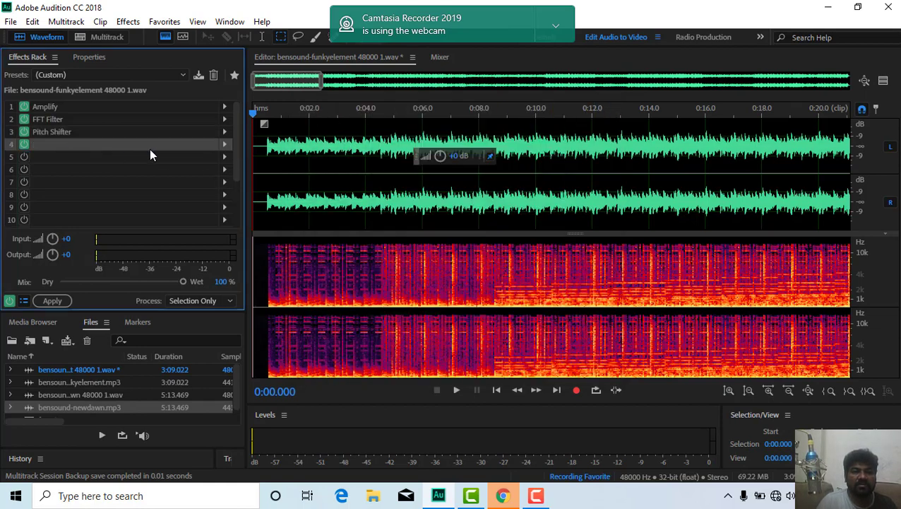
pyautogui.click(224, 145)
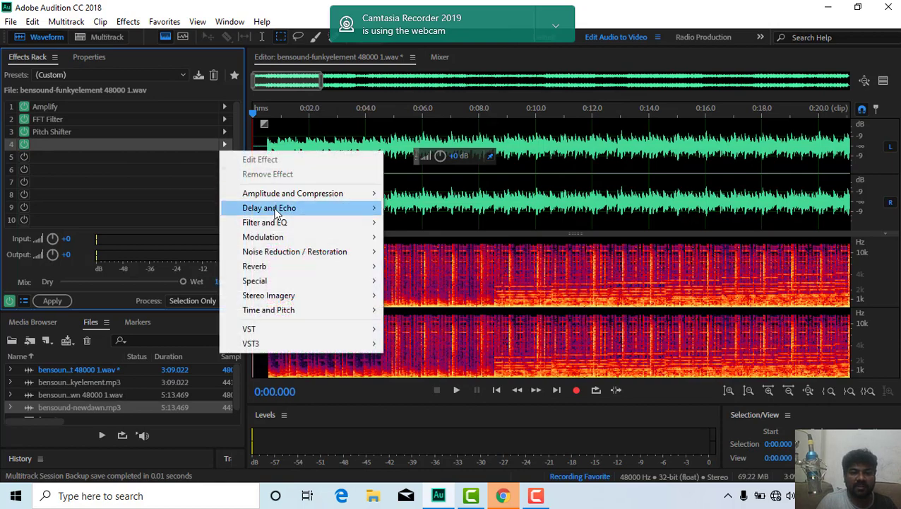
pyautogui.moveTo(277, 214)
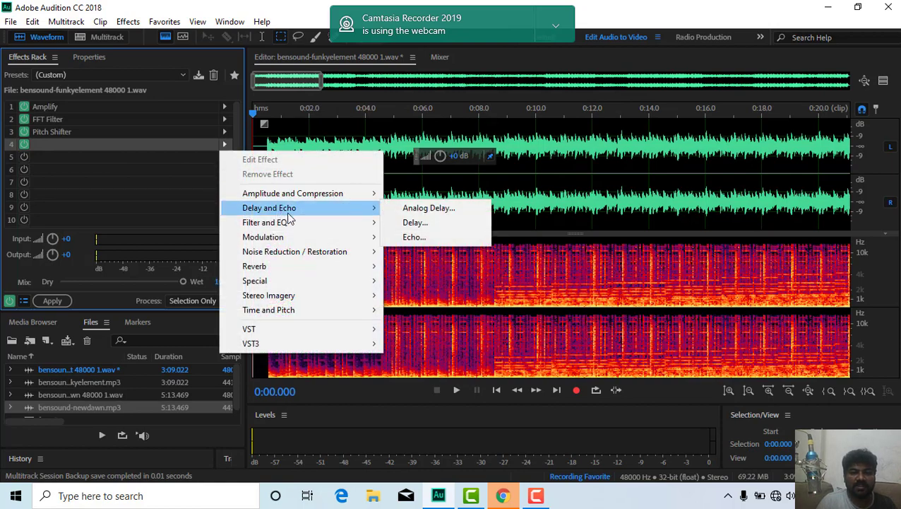
# Normalize the whole file to -3 dB with all channels normalized equally
pyautogui.click(133, 22)
pyautogui.moveTo(172, 185)
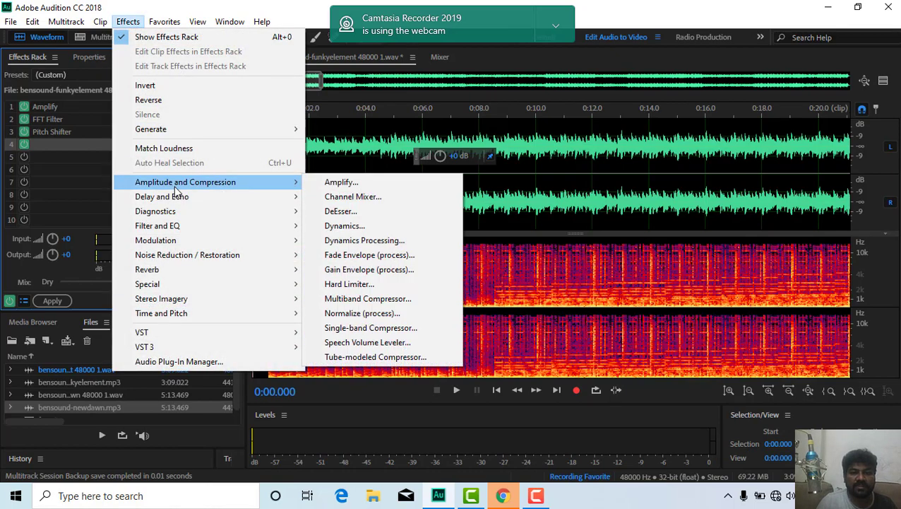
pyautogui.click(356, 315)
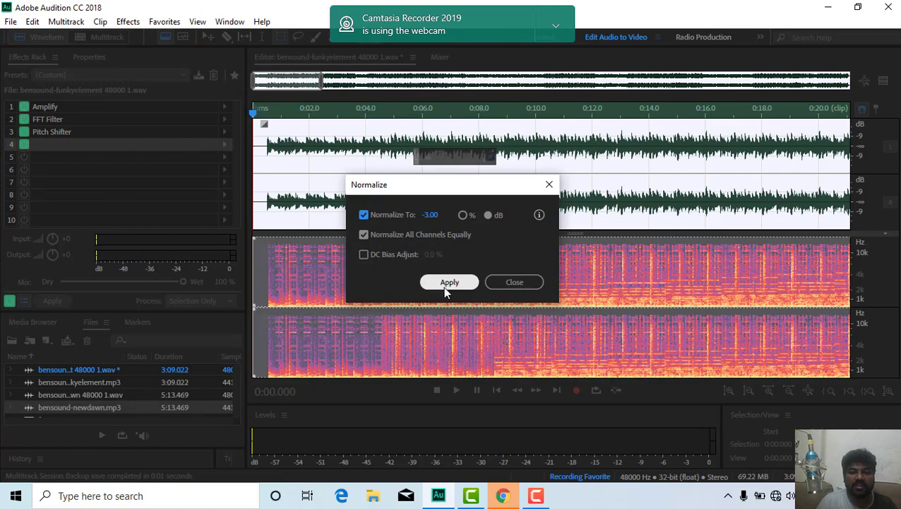
pyautogui.click(444, 287)
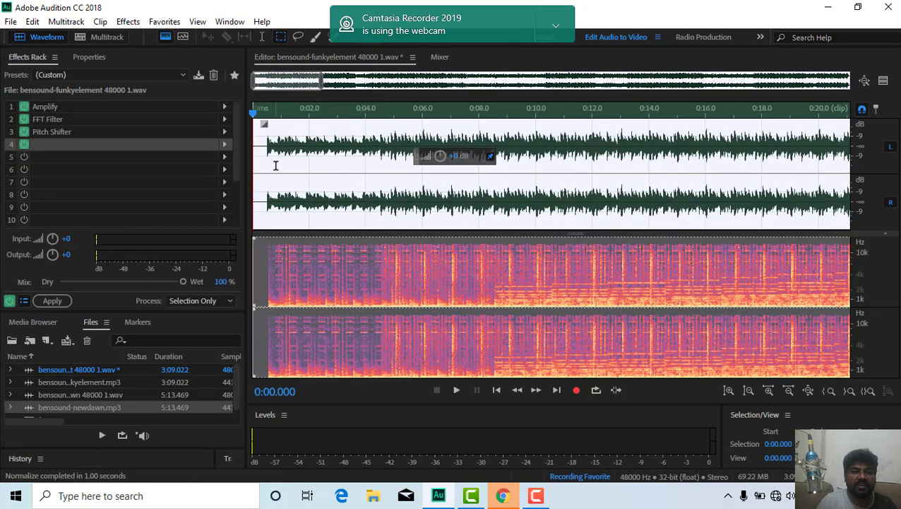
# Clear the selection and play the funkyelement file from near its beginning to audition the rack effects
pyautogui.click(136, 150)
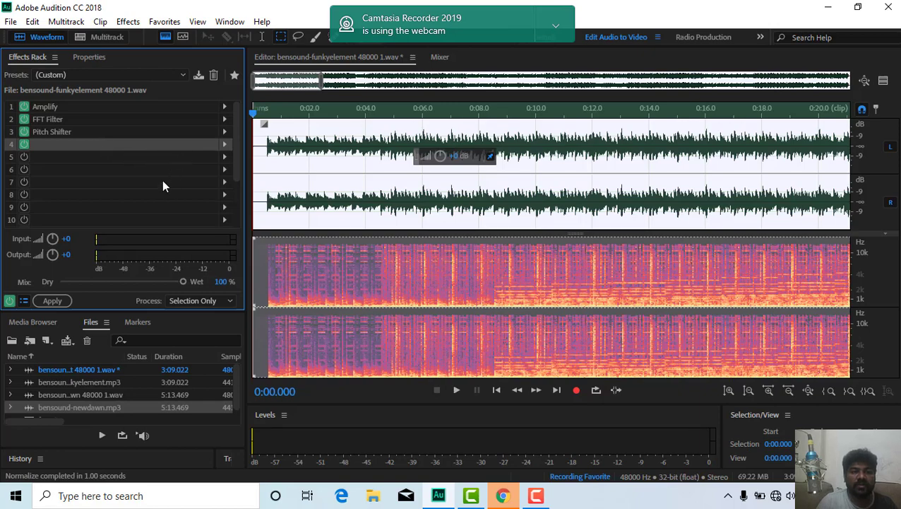
pyautogui.click(258, 169)
pyautogui.press('space')
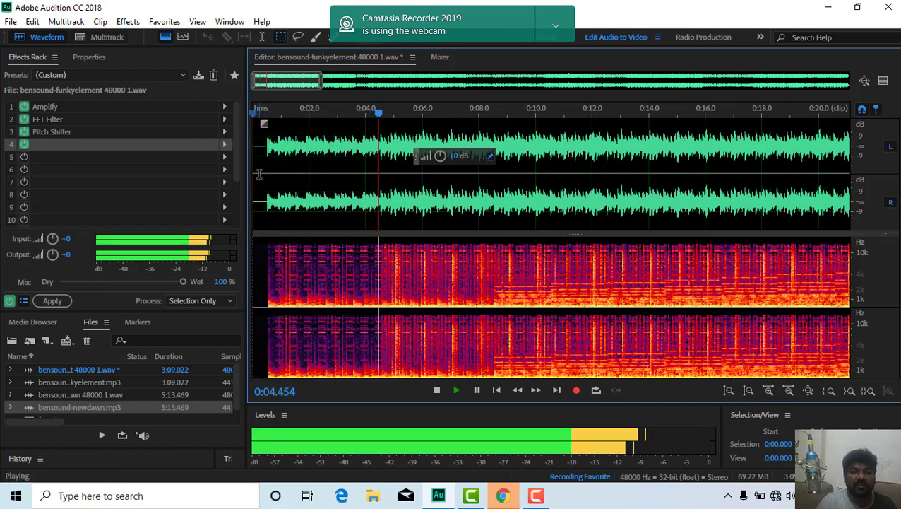
# Switch off the rack effects, play the clip from near its beginning for comparison, and switch the effects back on
pyautogui.press('space')
pyautogui.click(24, 144)
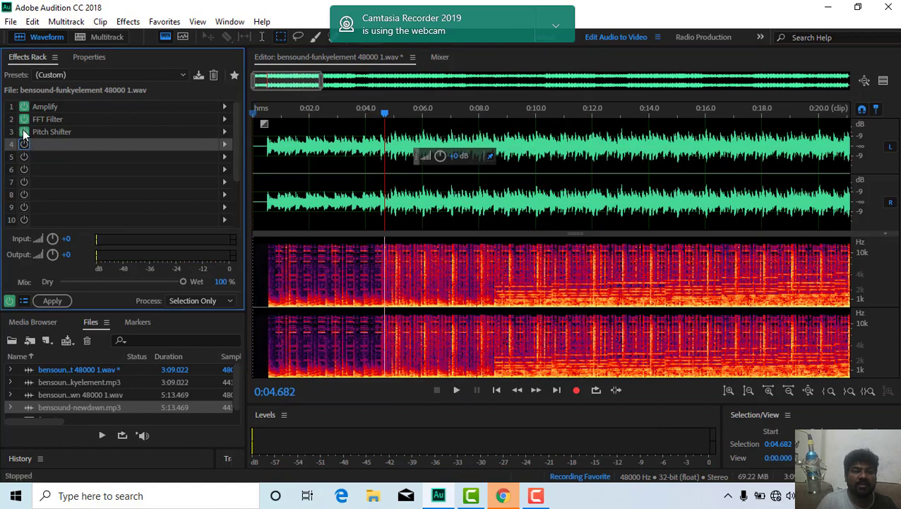
pyautogui.click(24, 132)
pyautogui.click(24, 120)
pyautogui.click(24, 107)
pyautogui.click(258, 168)
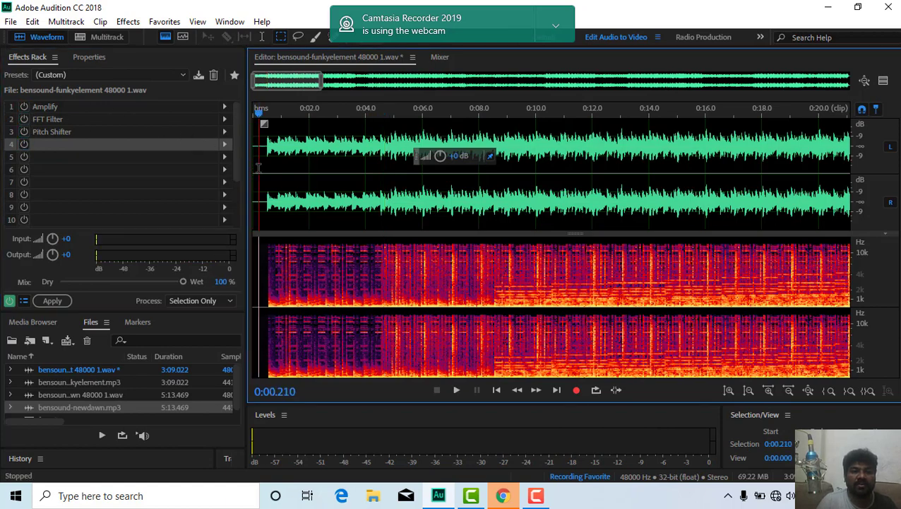
pyautogui.press('space')
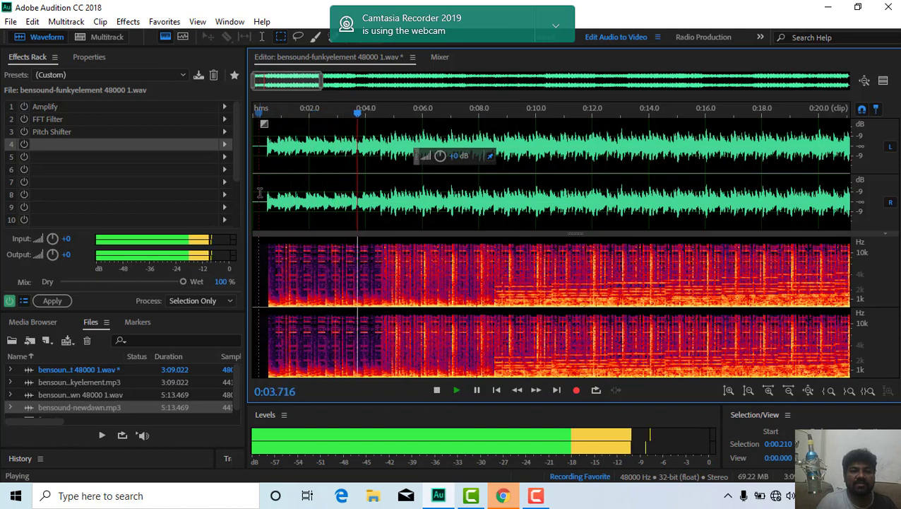
pyautogui.press('space')
pyautogui.click(26, 130)
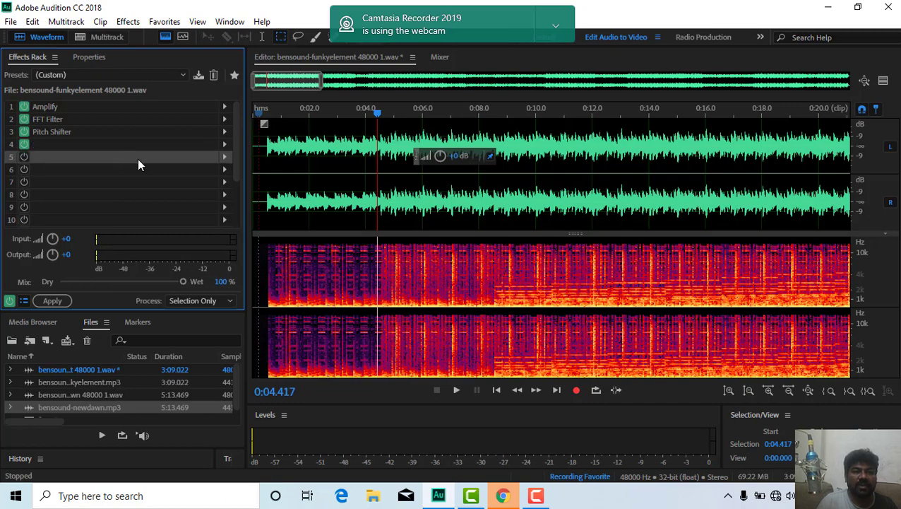
# Switch on rack slot 5 and apply the Echo effect to the whole file using the Stereo Vocals preset
pyautogui.click(225, 157)
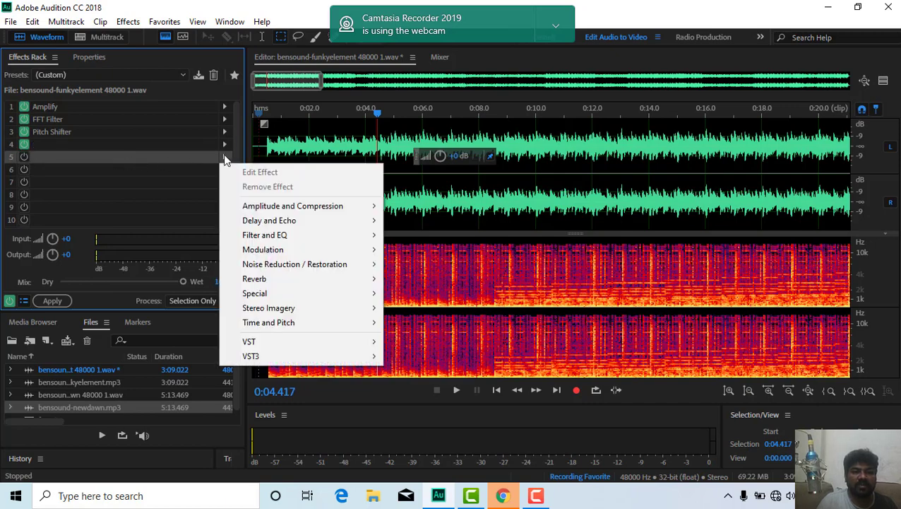
pyautogui.click(155, 154)
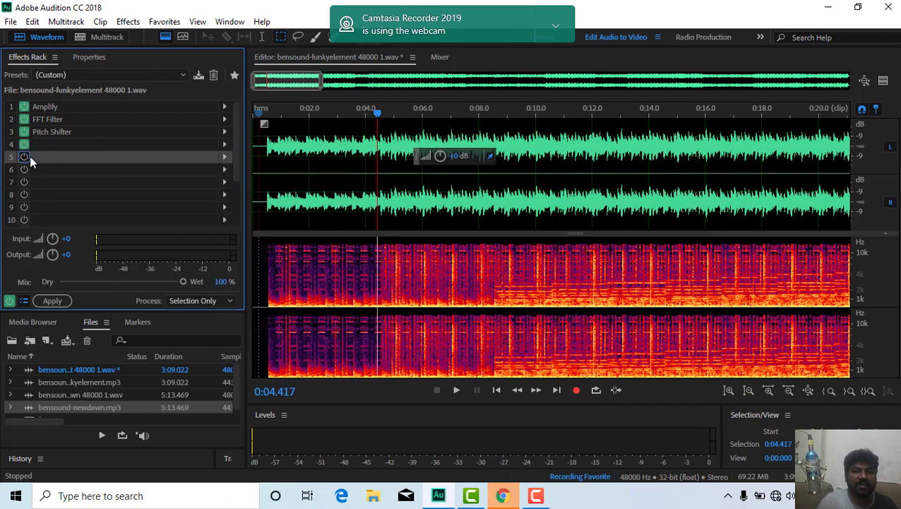
pyautogui.click(128, 21)
pyautogui.moveTo(189, 201)
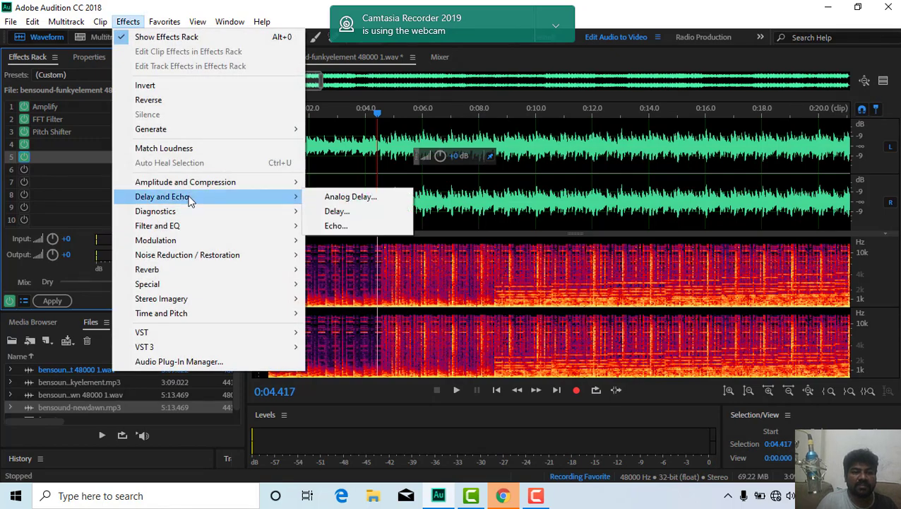
pyautogui.click(332, 228)
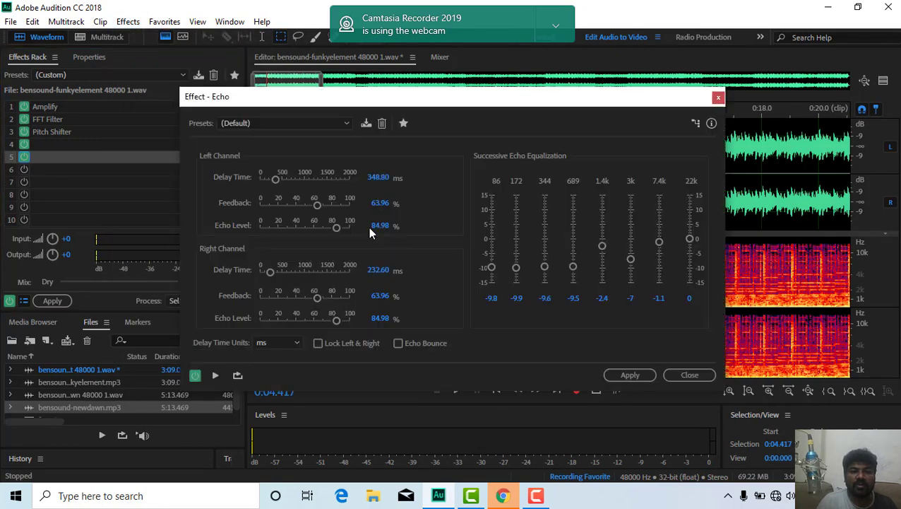
pyautogui.click(332, 125)
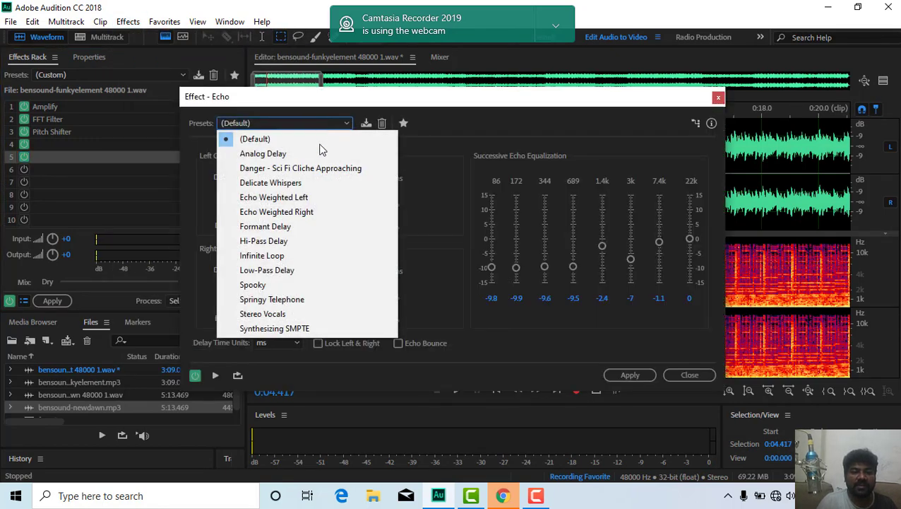
pyautogui.click(287, 317)
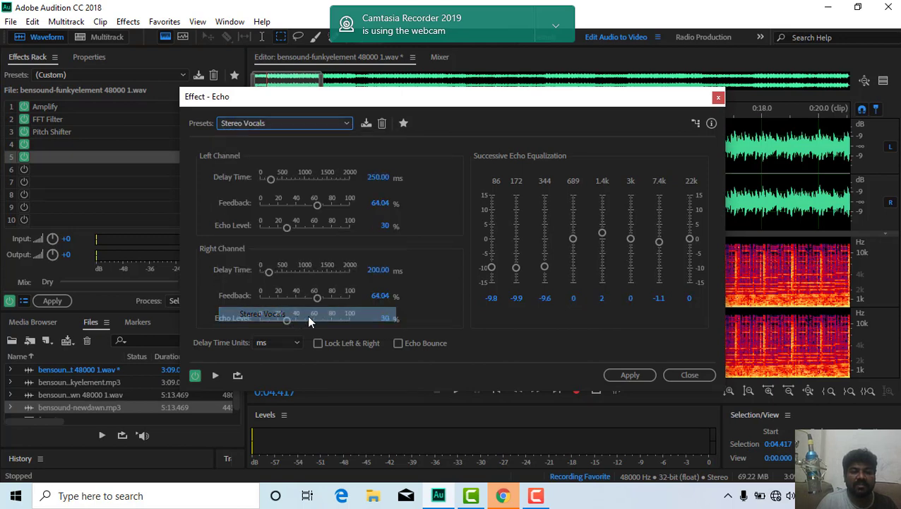
pyautogui.click(629, 374)
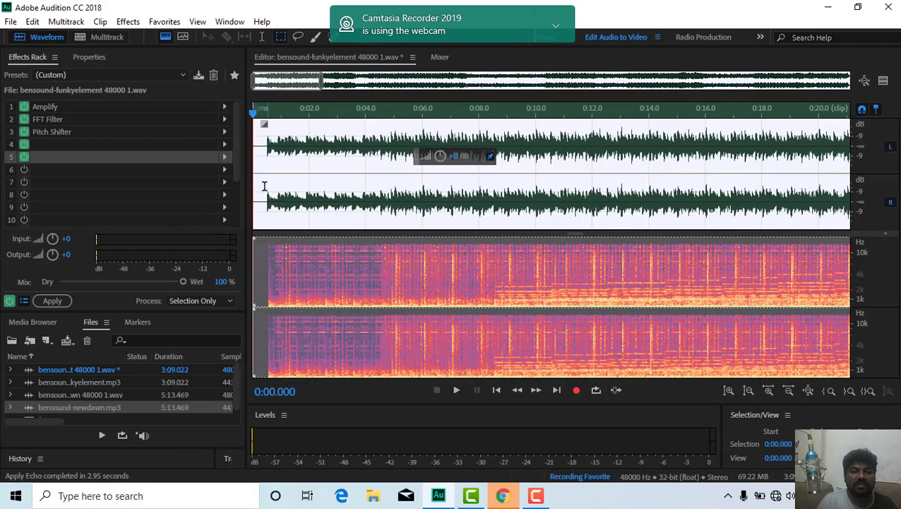
# Play the clip from near its beginning to audition the applied echo, and return the playhead to the start
pyautogui.click(267, 200)
pyautogui.press('space')
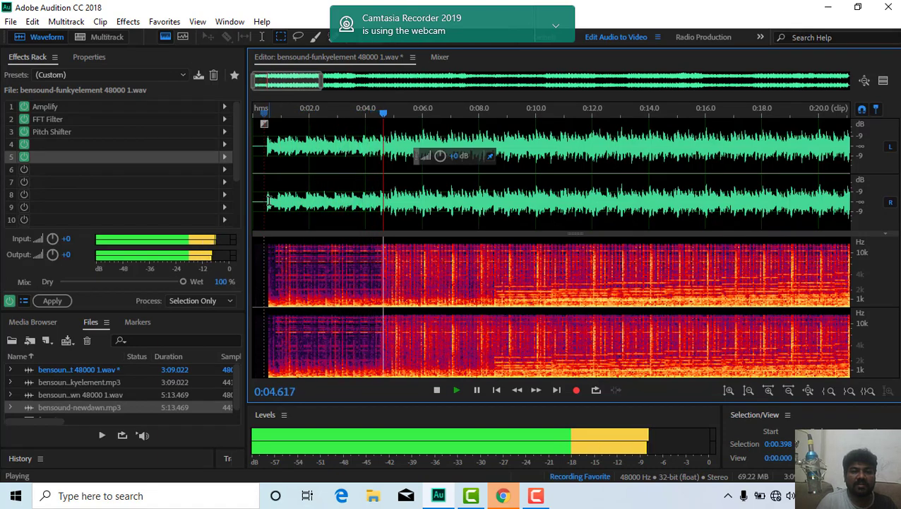
pyautogui.press('space')
pyautogui.click(267, 117)
pyautogui.press('space')
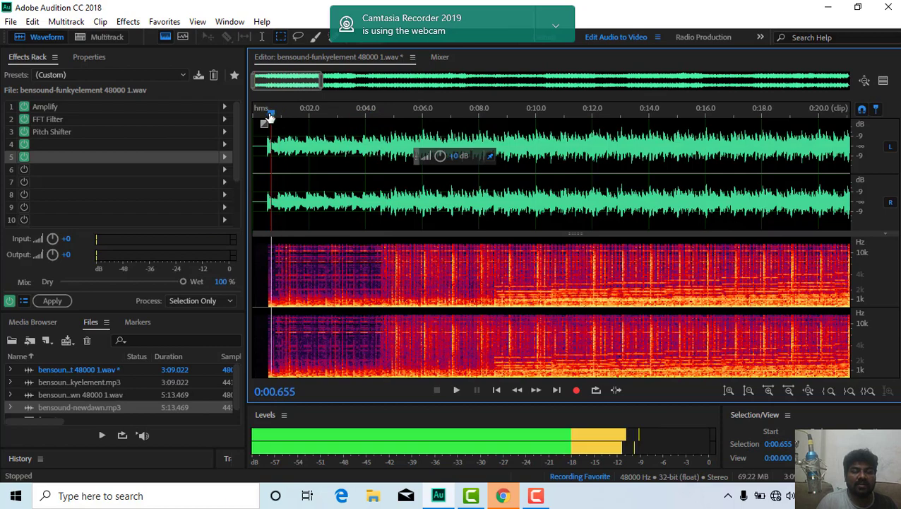
pyautogui.press('space')
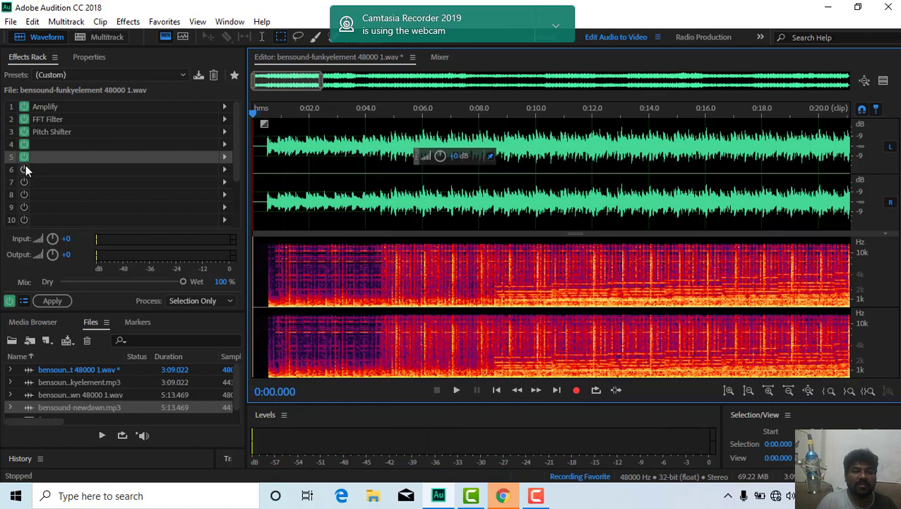
# Add the Reverb effect to rack slot 6 using the Big Drum Room preset
pyautogui.click(25, 169)
pyautogui.click(223, 171)
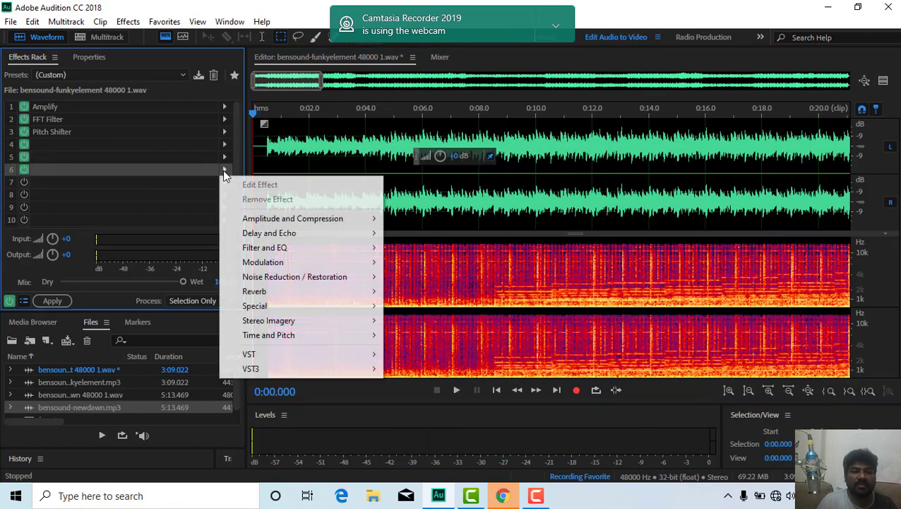
pyautogui.moveTo(297, 291)
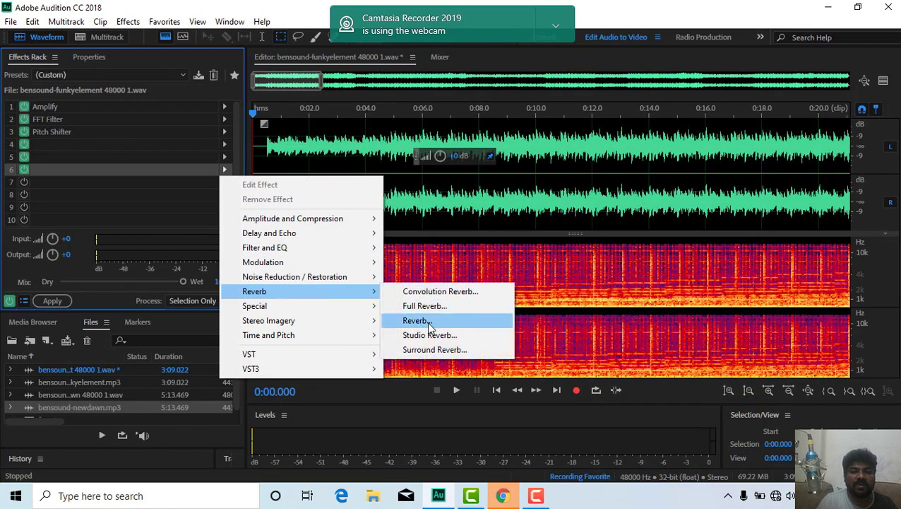
pyautogui.click(418, 320)
pyautogui.click(396, 123)
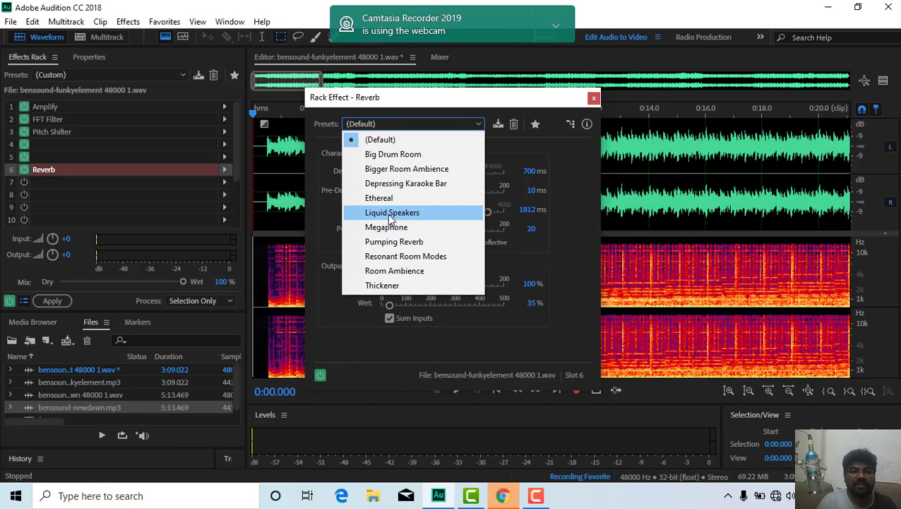
pyautogui.click(400, 155)
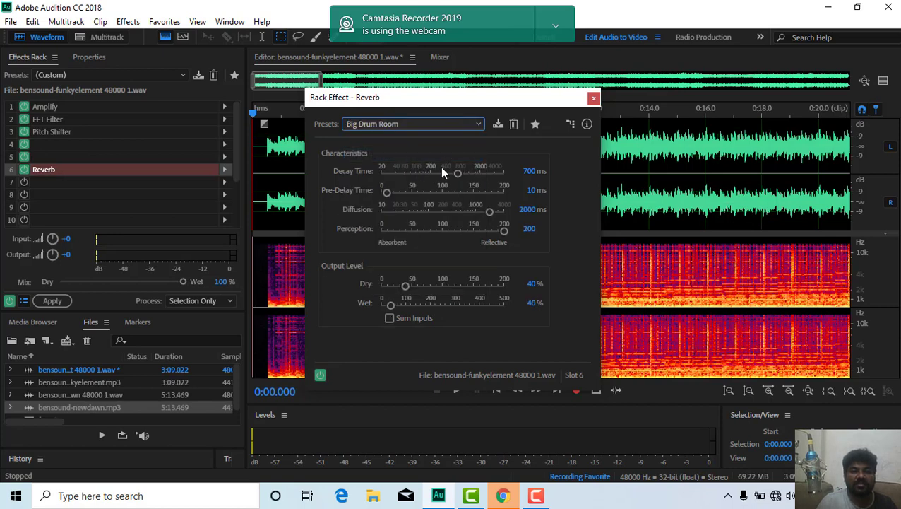
pyautogui.click(594, 98)
# Play the clip from near its beginning to audition the reverb, and return the playhead to 0:00.000
pyautogui.click(260, 174)
pyautogui.press('space')
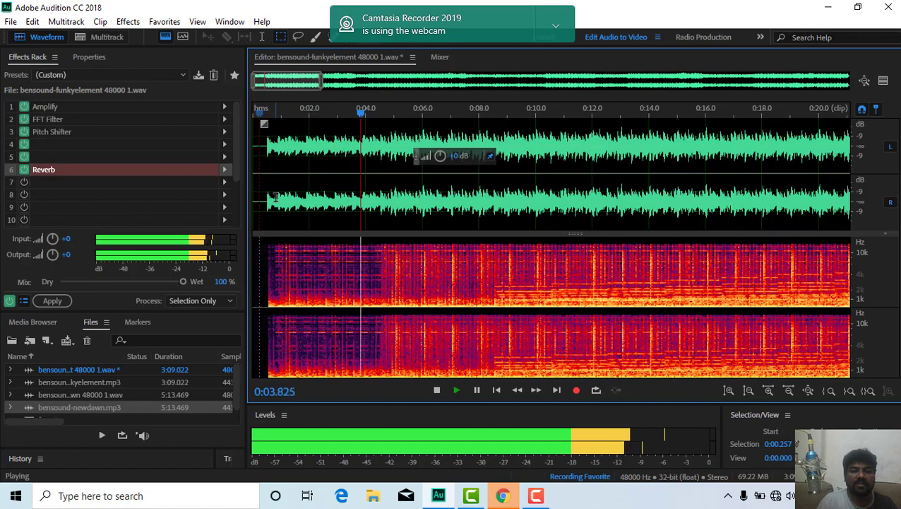
pyautogui.press('space')
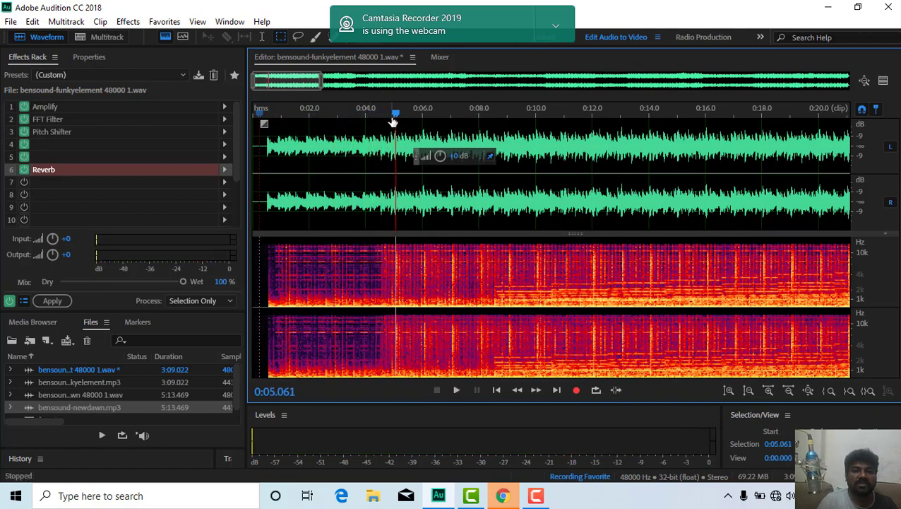
pyautogui.moveTo(395, 113); pyautogui.dragTo(212, 169)
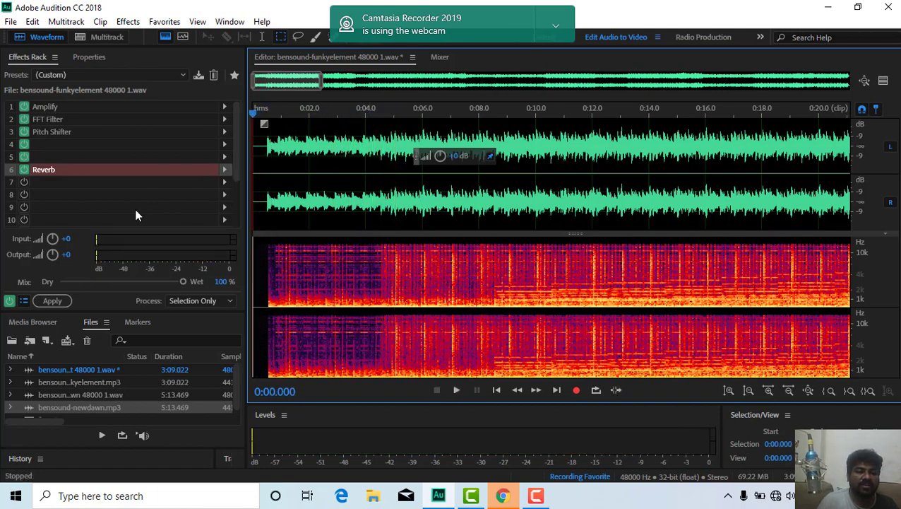
# Switch off rack slots 1 to 6 and play the clip from near its beginning without the rack effects
pyautogui.click(27, 173)
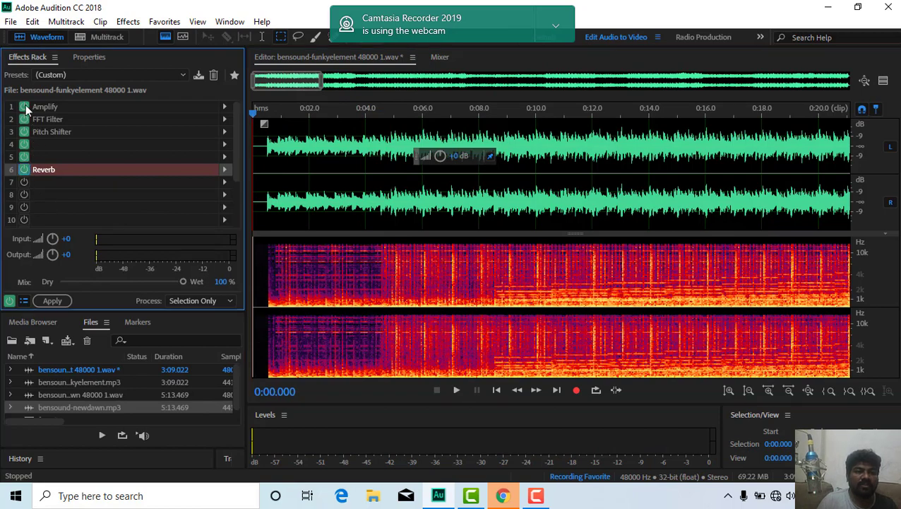
pyautogui.click(25, 107)
pyautogui.click(25, 119)
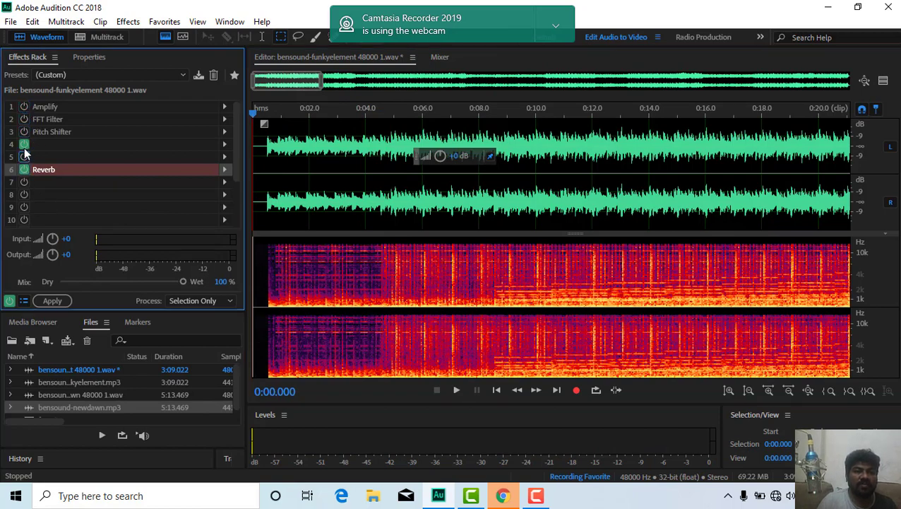
pyautogui.click(274, 181)
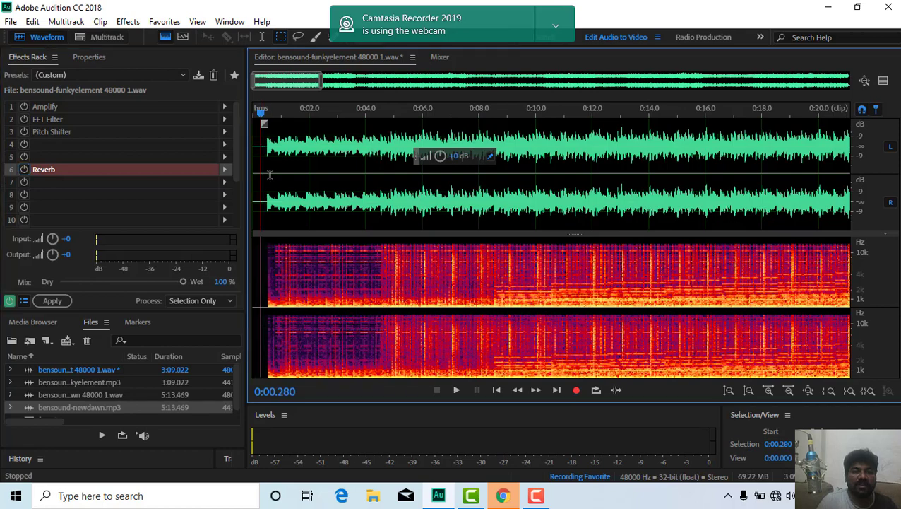
pyautogui.press('space')
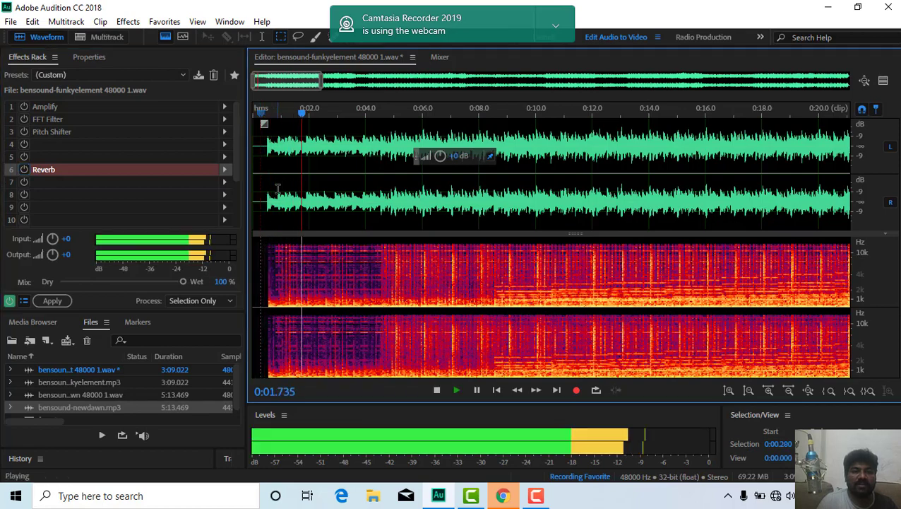
pyautogui.press('space')
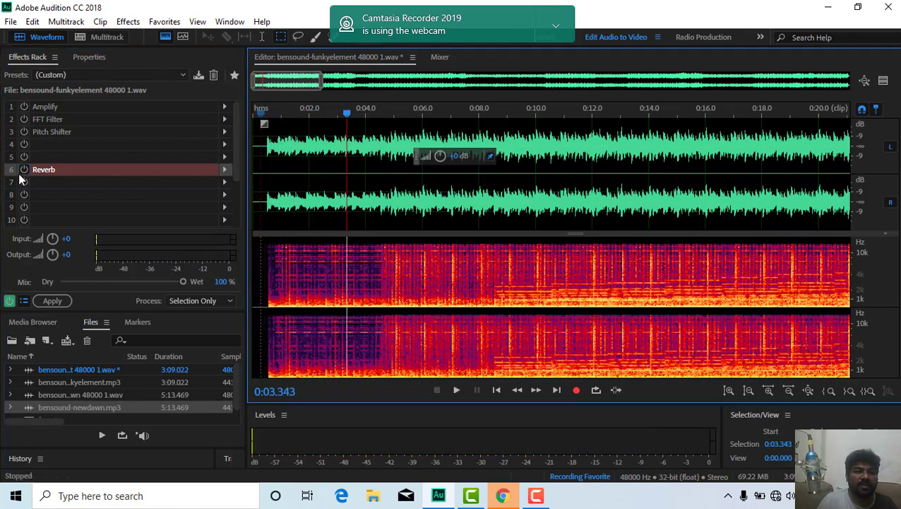
# Switch rack slots 1 to 6 back on and play the clip from near its beginning with the effects
pyautogui.click(24, 170)
pyautogui.click(24, 132)
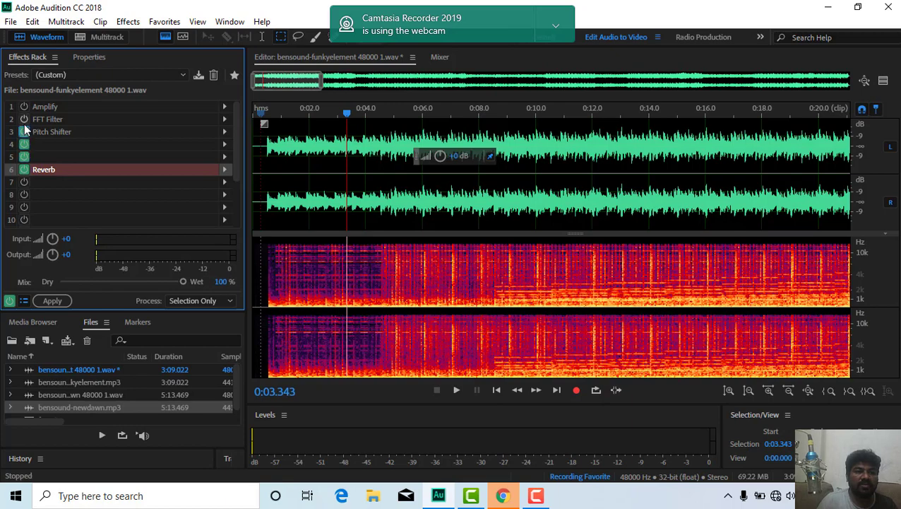
pyautogui.click(24, 106)
pyautogui.click(261, 157)
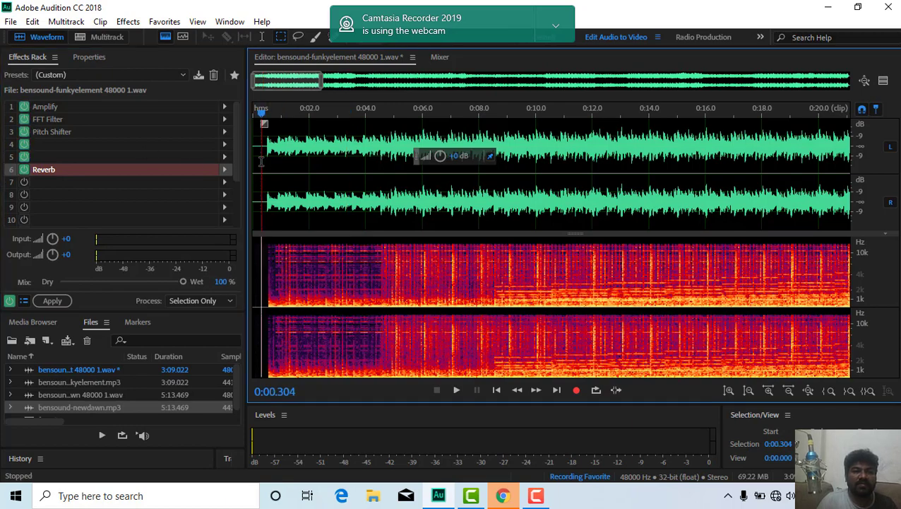
pyautogui.press('space')
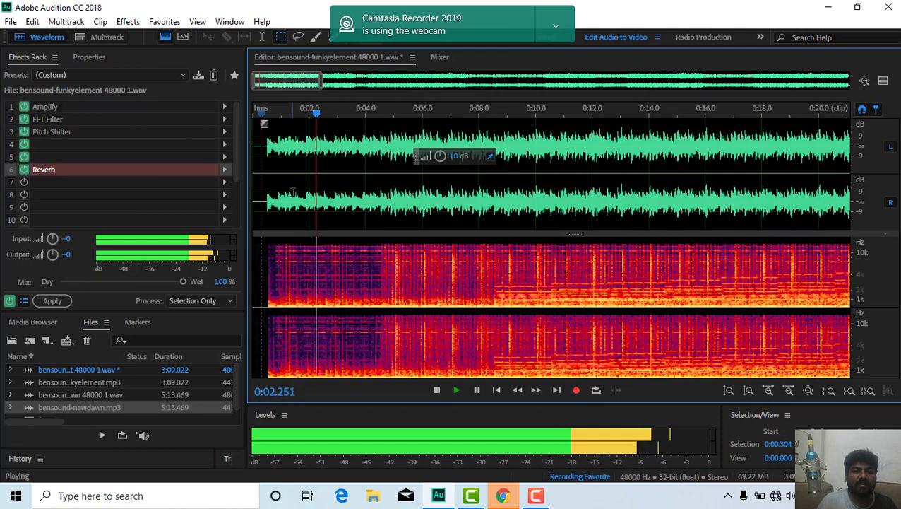
# Stop playback and apply the complete effects rack to the funkyelement file
pyautogui.press('space')
pyautogui.click(257, 176)
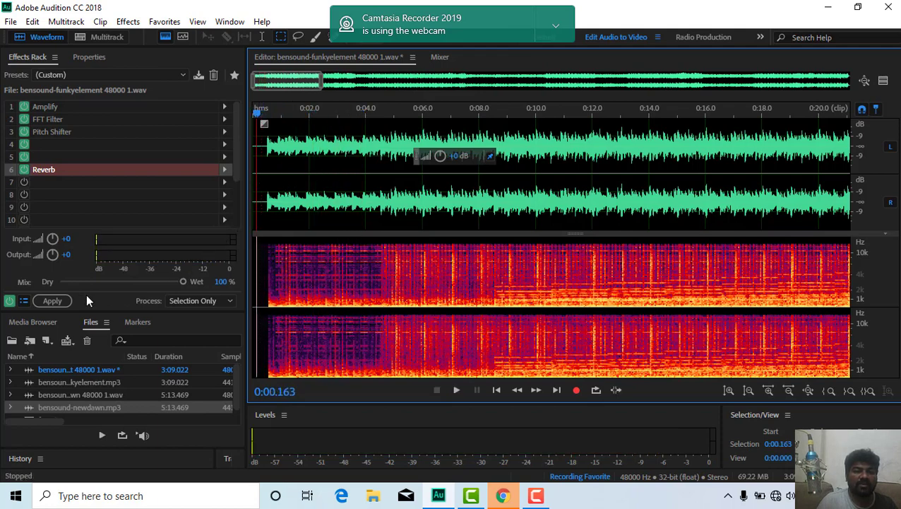
pyautogui.click(50, 301)
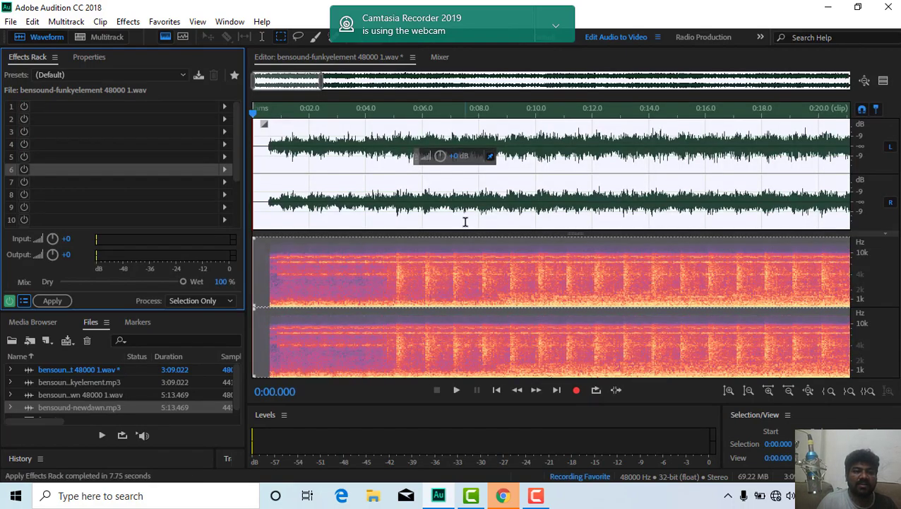
# Stop recording the favorite, save it as "new reverb effect", and check the list of favorites
pyautogui.click(164, 22)
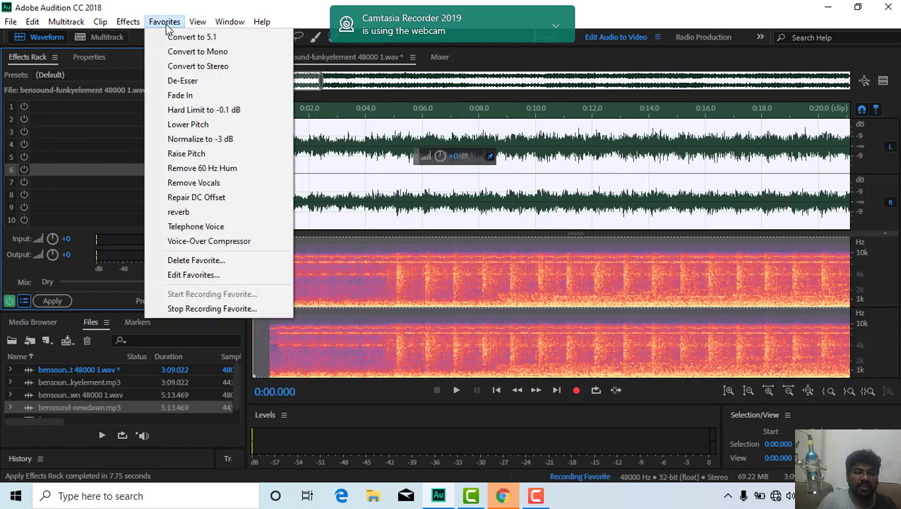
pyautogui.click(210, 309)
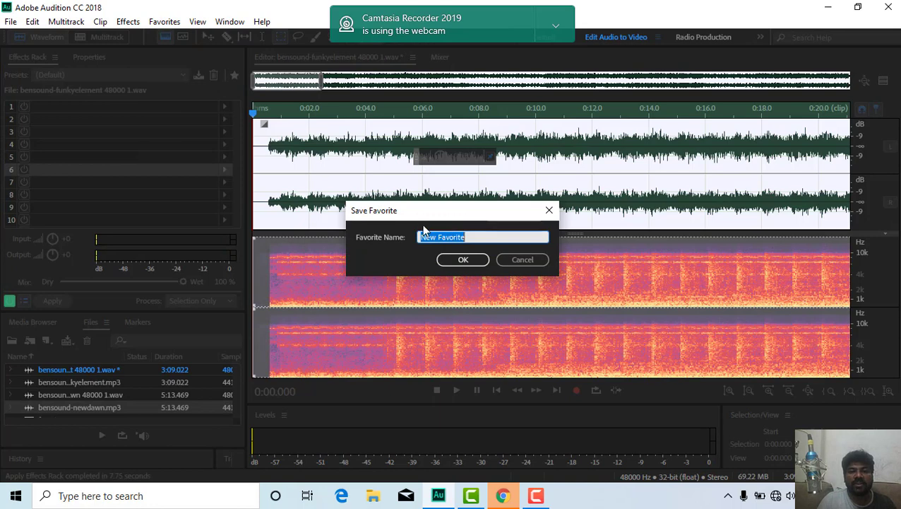
pyautogui.moveTo(420, 218); pyautogui.dragTo(439, 212)
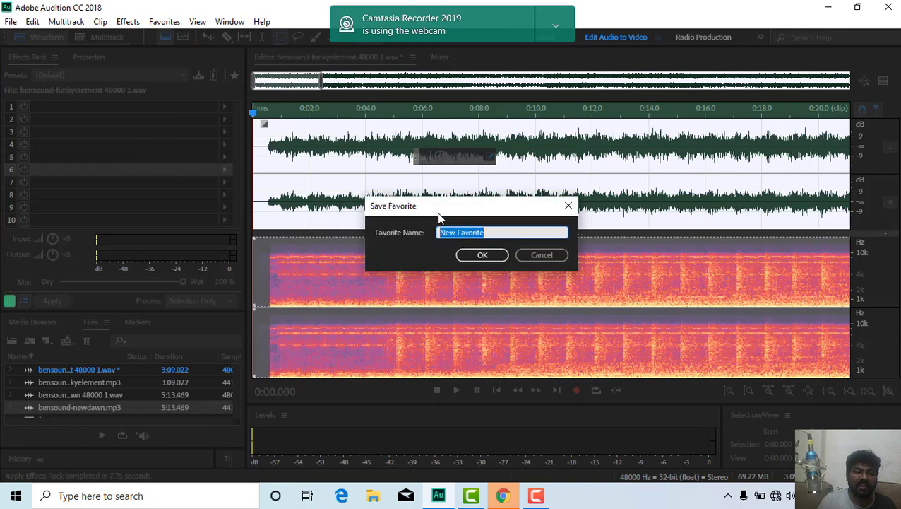
pyautogui.moveTo(487, 231); pyautogui.dragTo(424, 236)
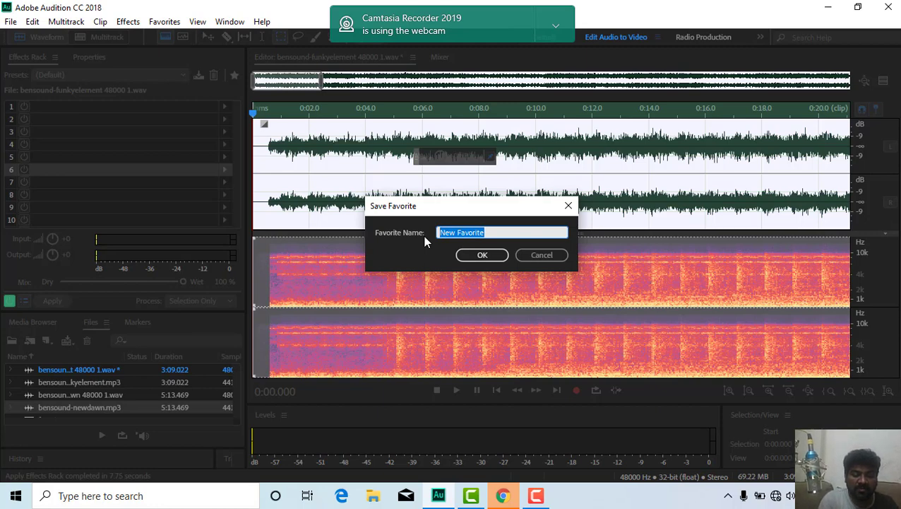
pyautogui.write('ne')
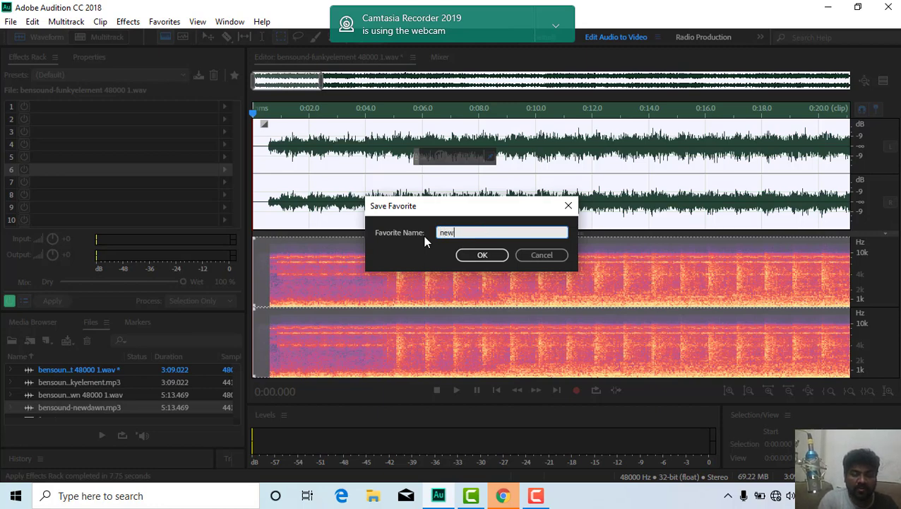
pyautogui.write('w')
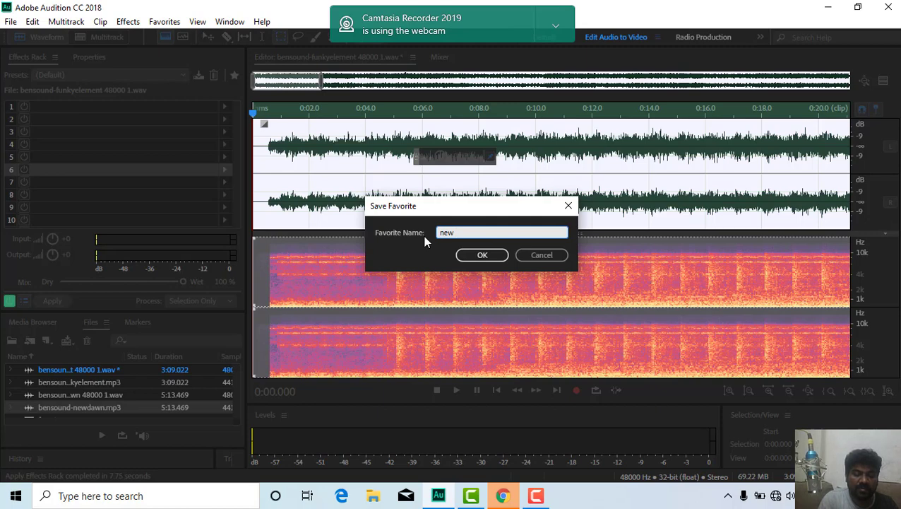
pyautogui.write(' reve')
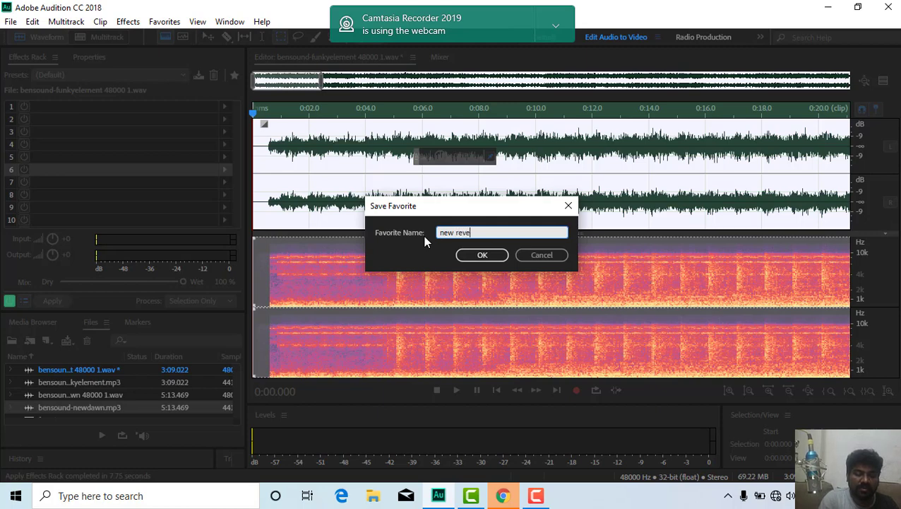
pyautogui.write('rb ef')
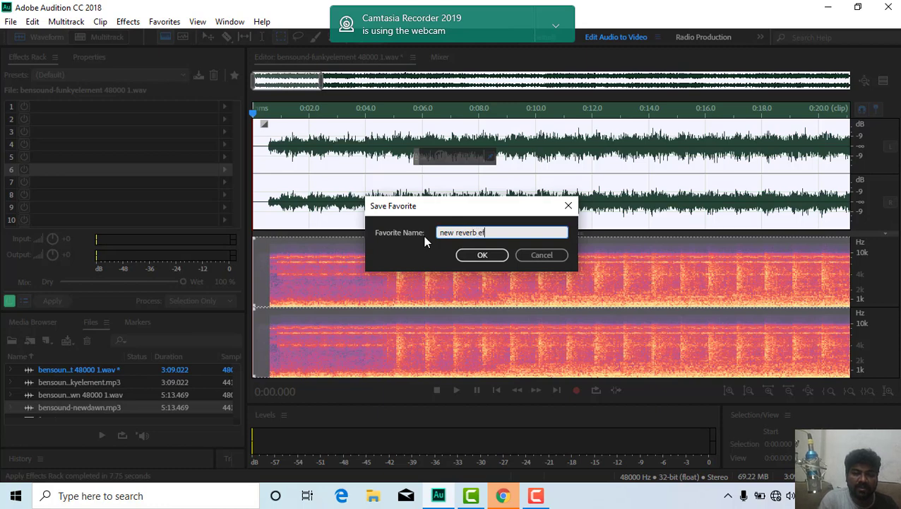
pyautogui.write('fect')
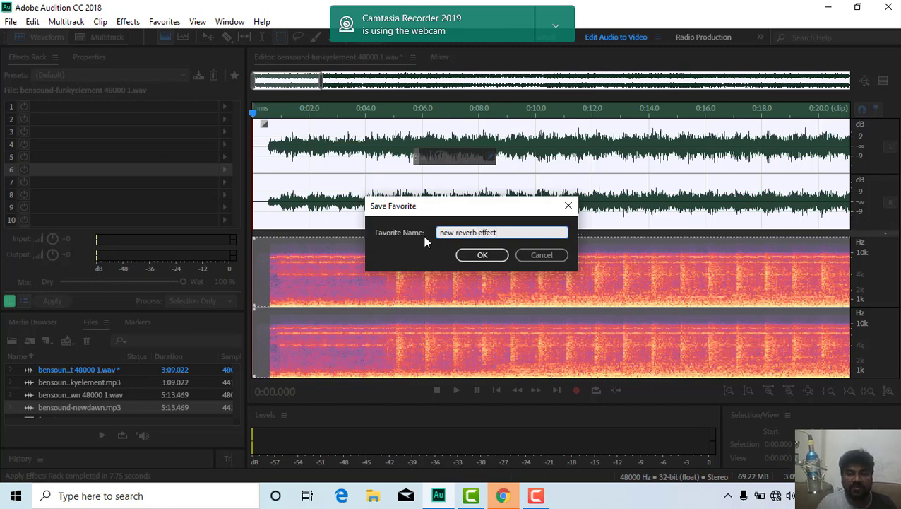
pyautogui.click(475, 254)
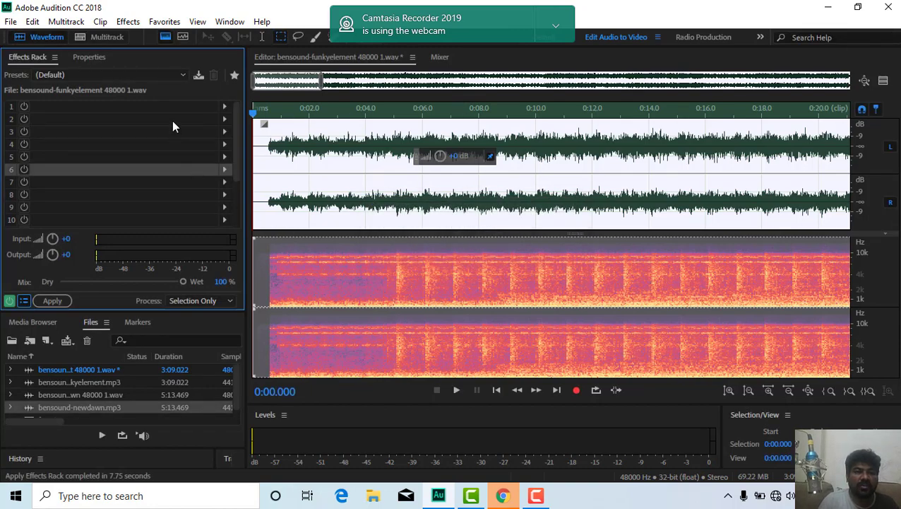
pyautogui.click(164, 22)
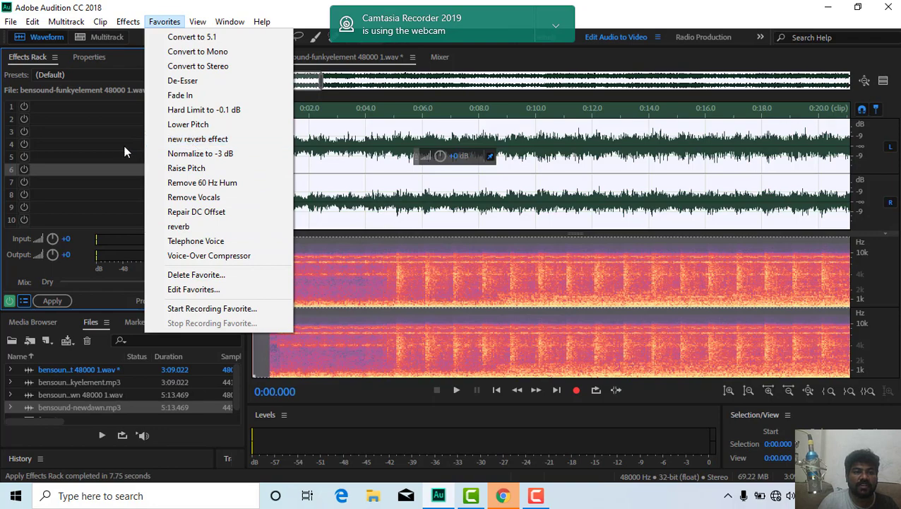
pyautogui.click(202, 141)
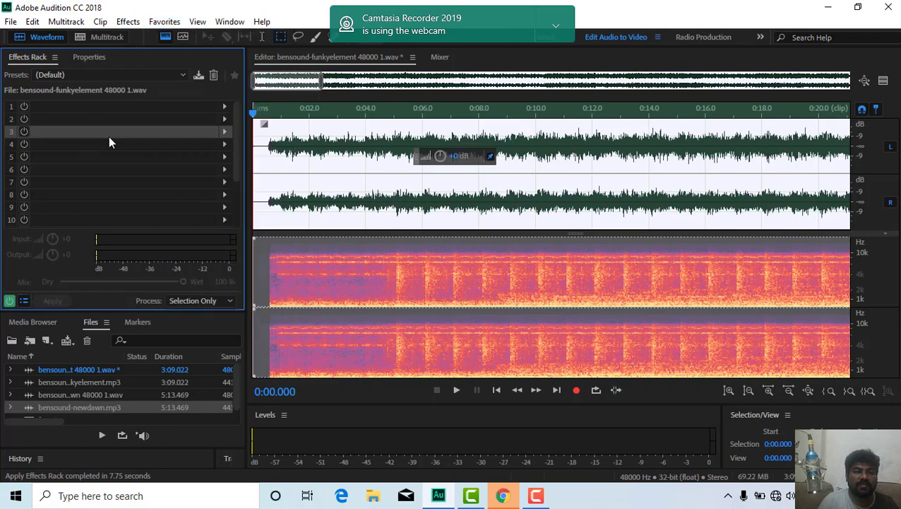
# Return to the multitrack session and open the bensound-newdawn clip on Track 2 in the waveform editor
pyautogui.click(104, 37)
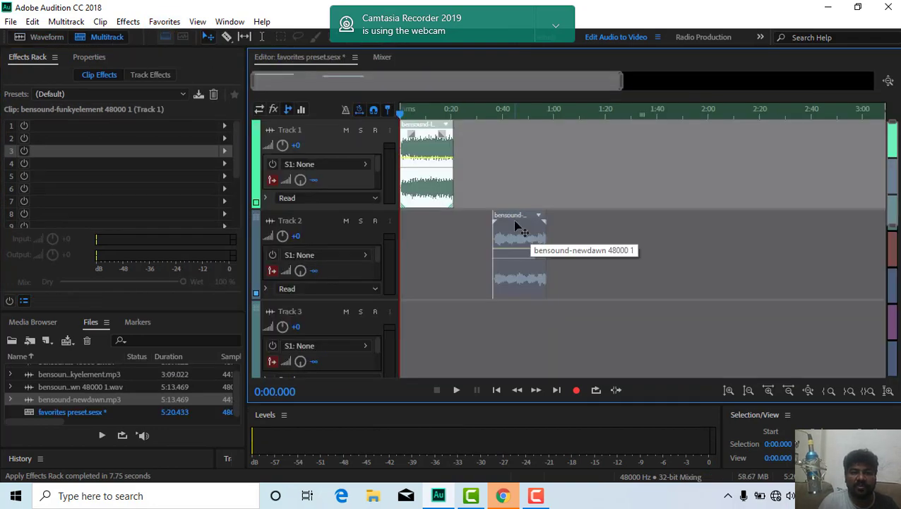
pyautogui.click(512, 244)
pyautogui.click(484, 111)
pyautogui.click(438, 113)
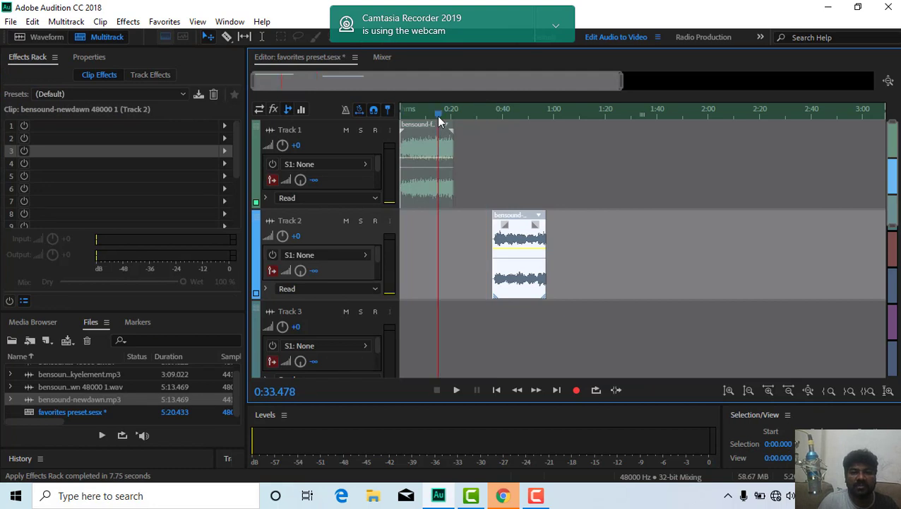
pyautogui.click(459, 155)
pyautogui.moveTo(697, 130); pyautogui.dragTo(393, 150)
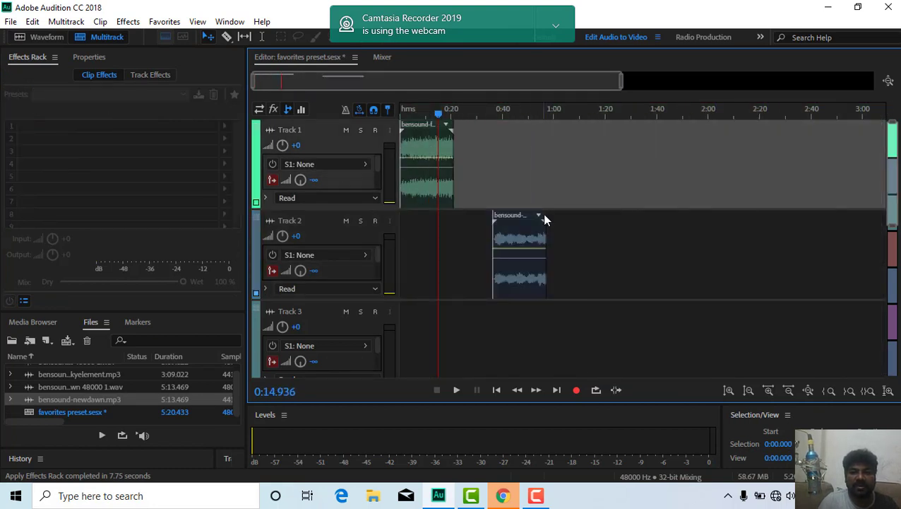
pyautogui.doubleClick(520, 224)
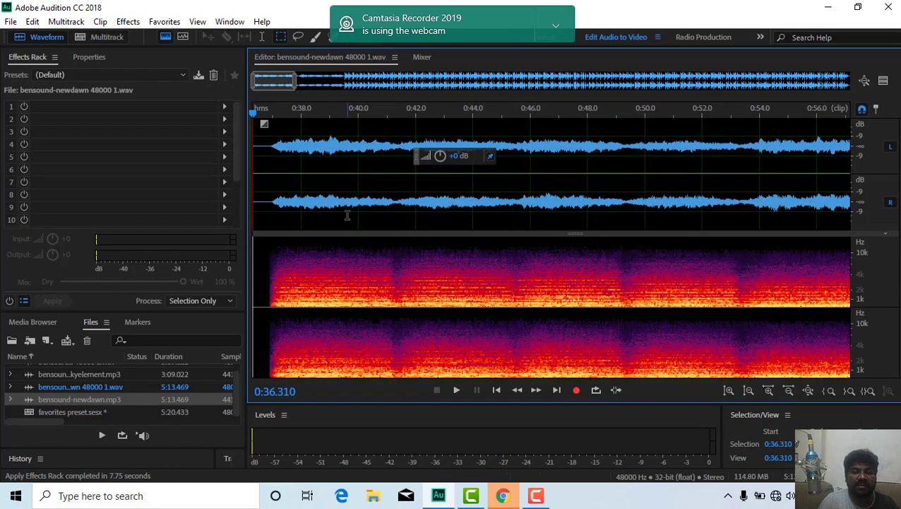
# Play the unprocessed newdawn clip from near its beginning, and return the playhead to just before the sound starts
pyautogui.click(277, 198)
pyautogui.press('space')
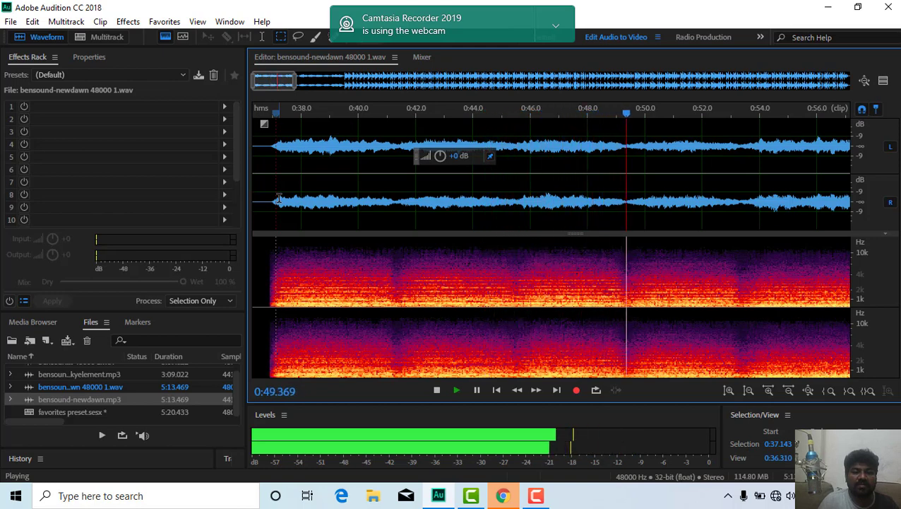
pyautogui.press('space')
pyautogui.click(270, 192)
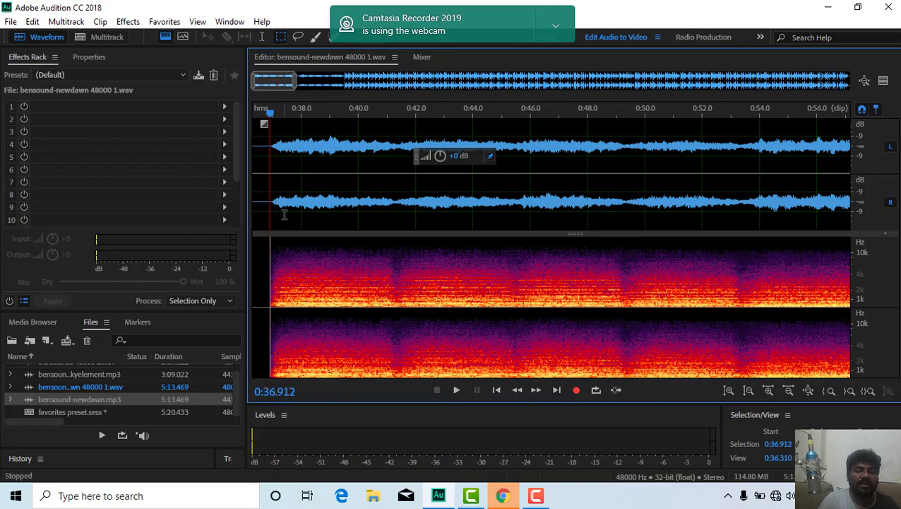
# Apply the "new reverb effect" favorite to the newdawn clip and audition it from near its beginning
pyautogui.click(164, 21)
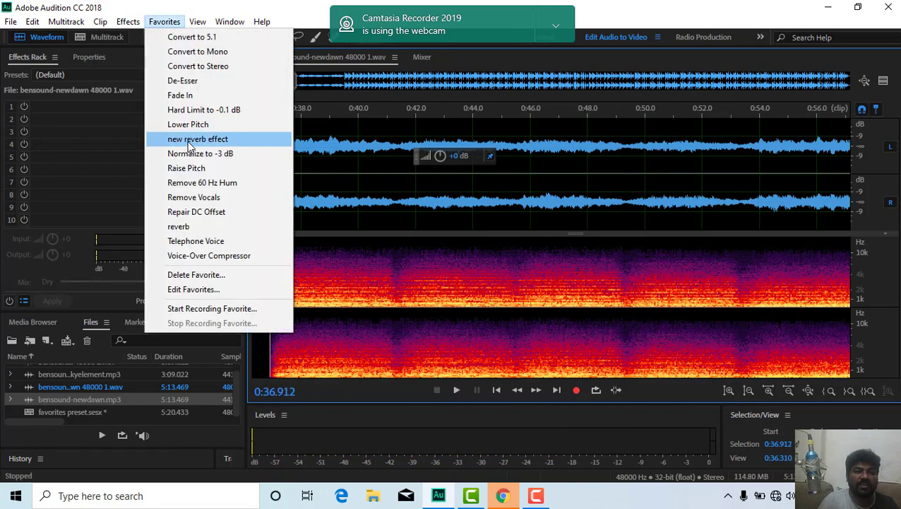
pyautogui.moveTo(187, 141); pyautogui.dragTo(325, 262)
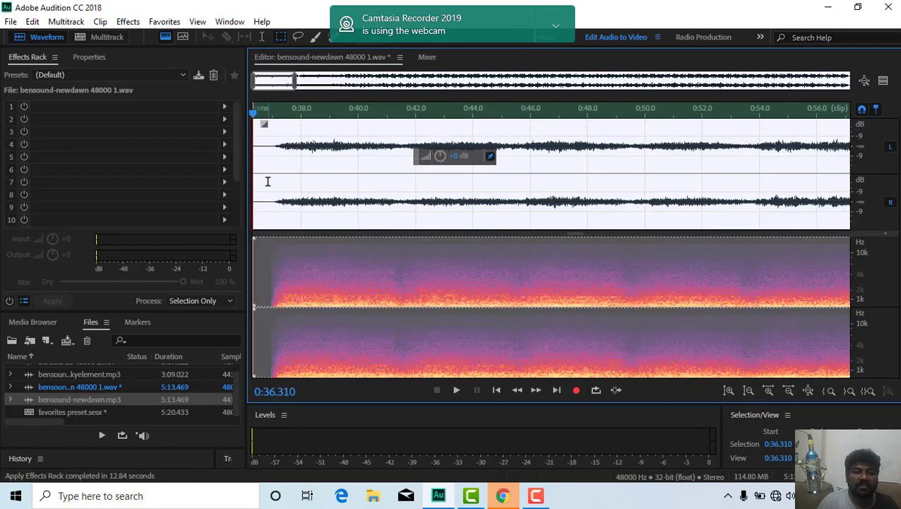
pyautogui.click(269, 182)
pyautogui.press('space')
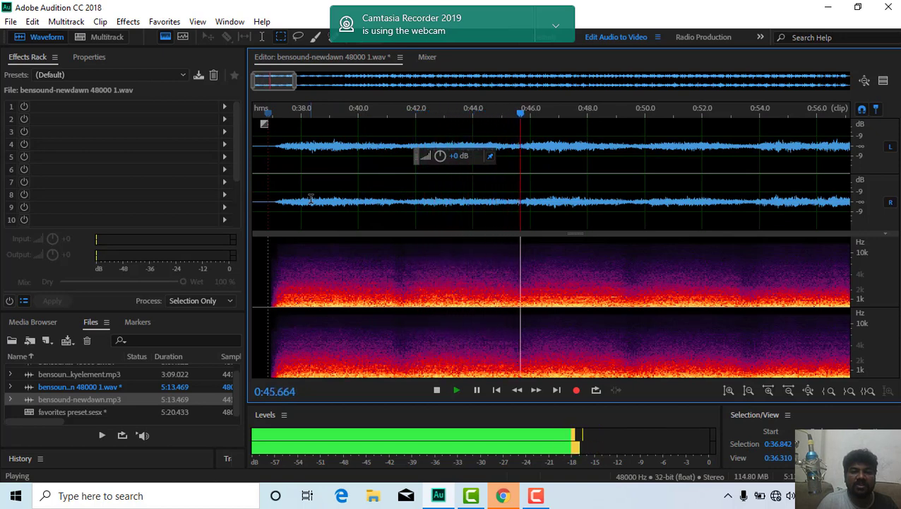
pyautogui.press('space')
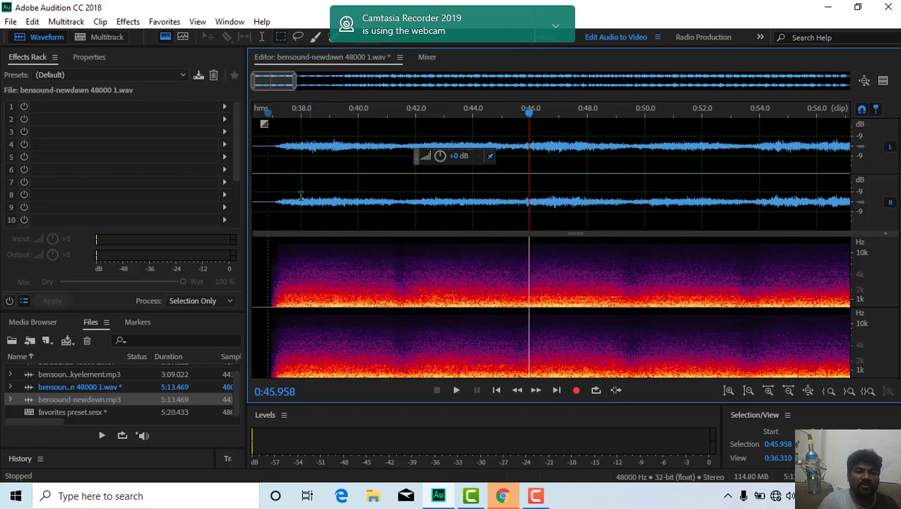
# Apply the "new reverb effect" favorite to the newdawn clip a second time, and delete that favorite while it processes
pyautogui.click(162, 23)
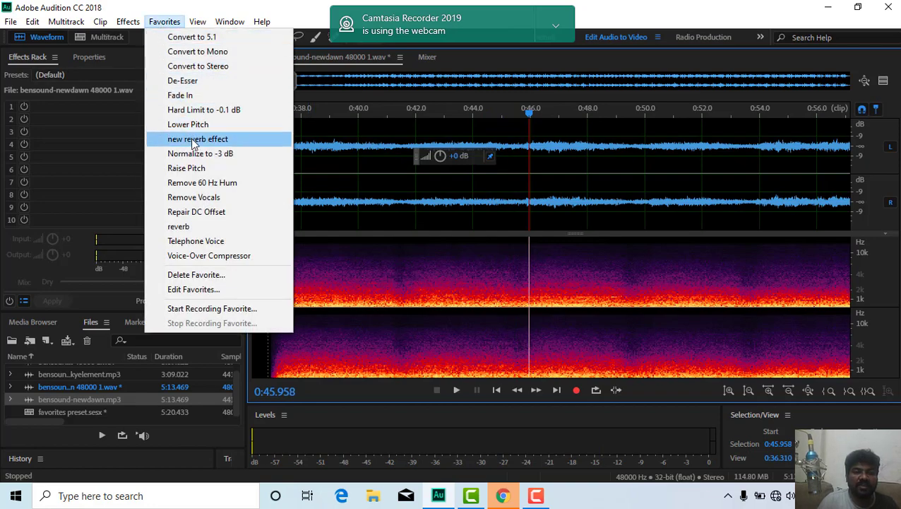
pyautogui.click(251, 140)
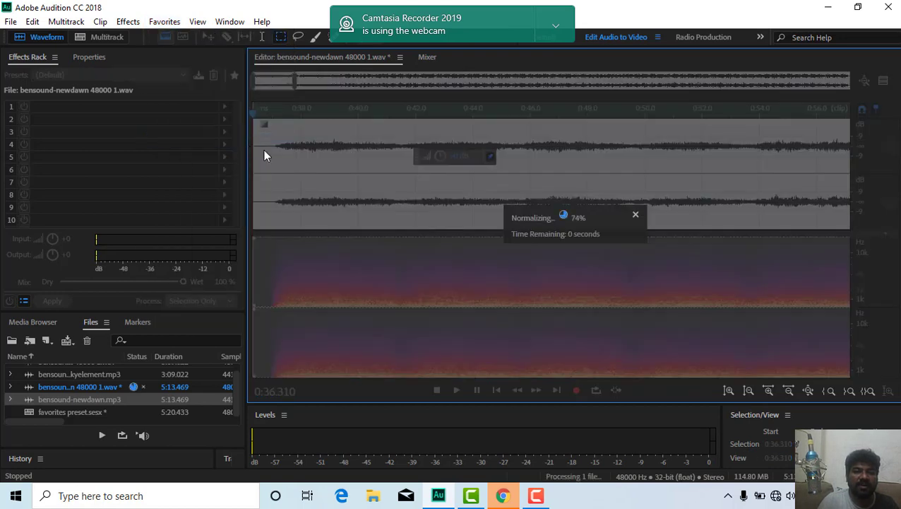
pyautogui.click(162, 22)
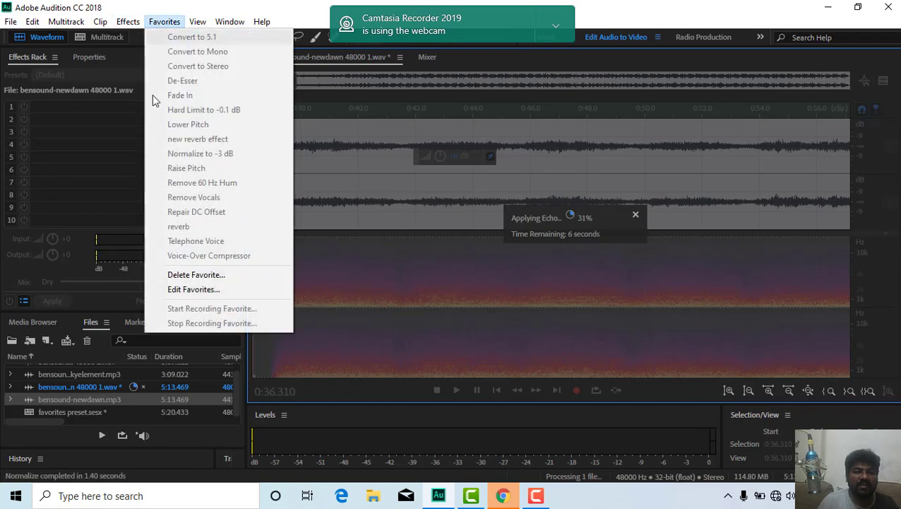
pyautogui.click(201, 274)
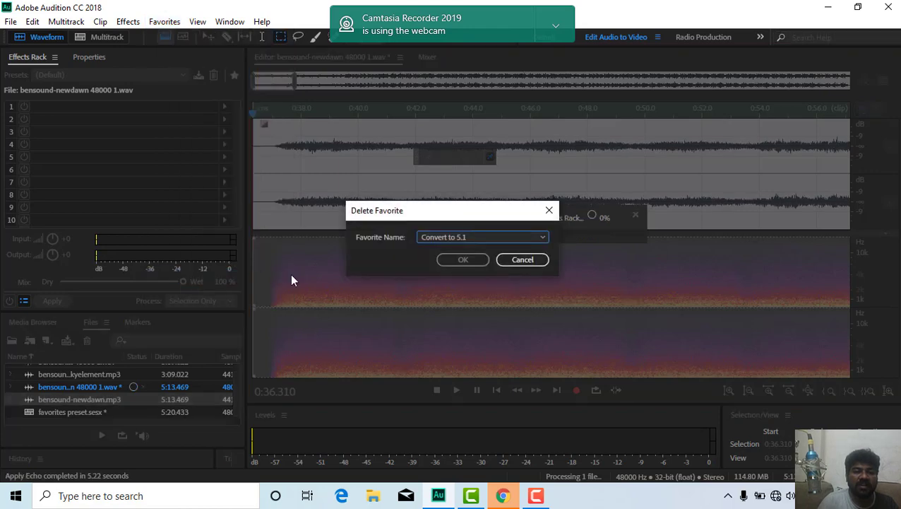
pyautogui.click(523, 239)
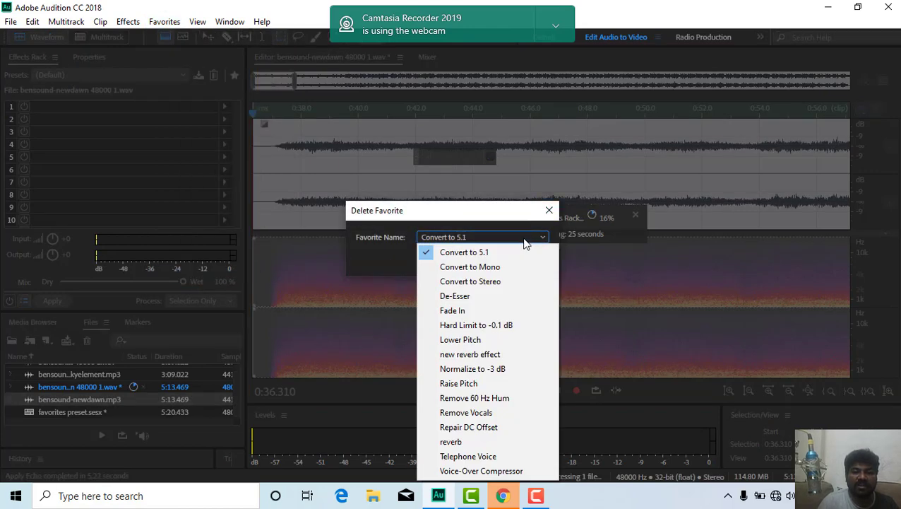
pyautogui.click(476, 359)
pyautogui.click(468, 259)
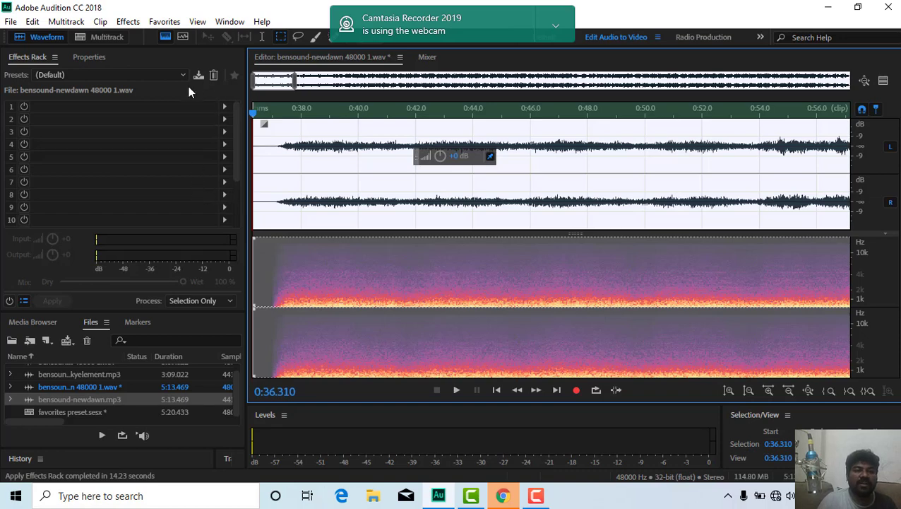
# Apply the "Hard Limit to -0.1 dB" favorite to the newdawn clip and audition it from near its beginning
pyautogui.click(164, 21)
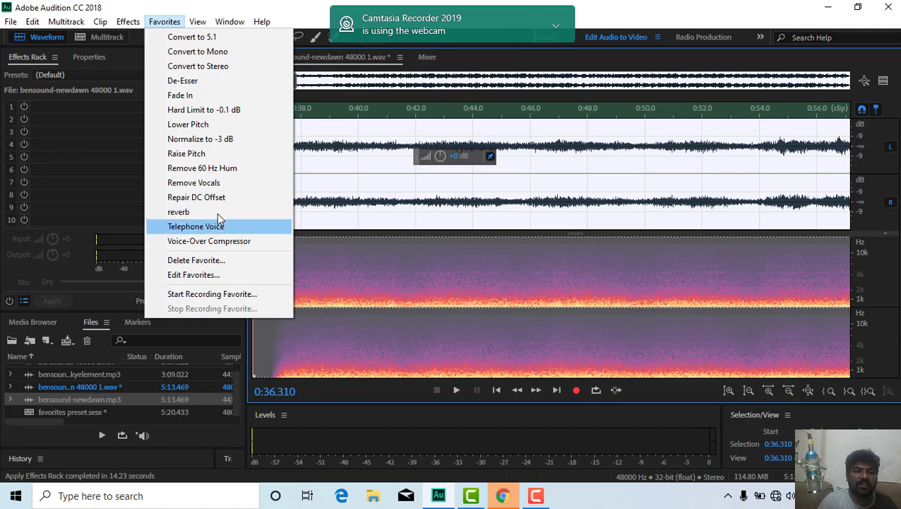
pyautogui.click(202, 113)
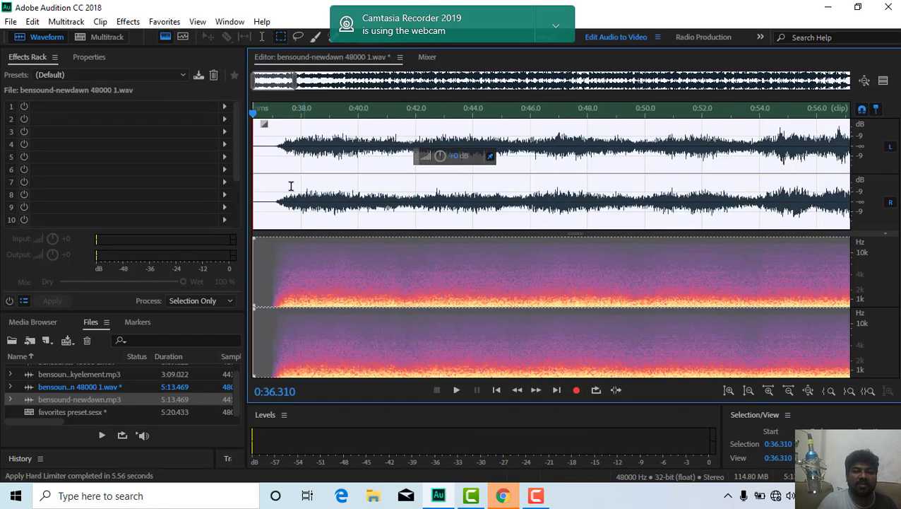
pyautogui.click(260, 178)
pyautogui.press('space')
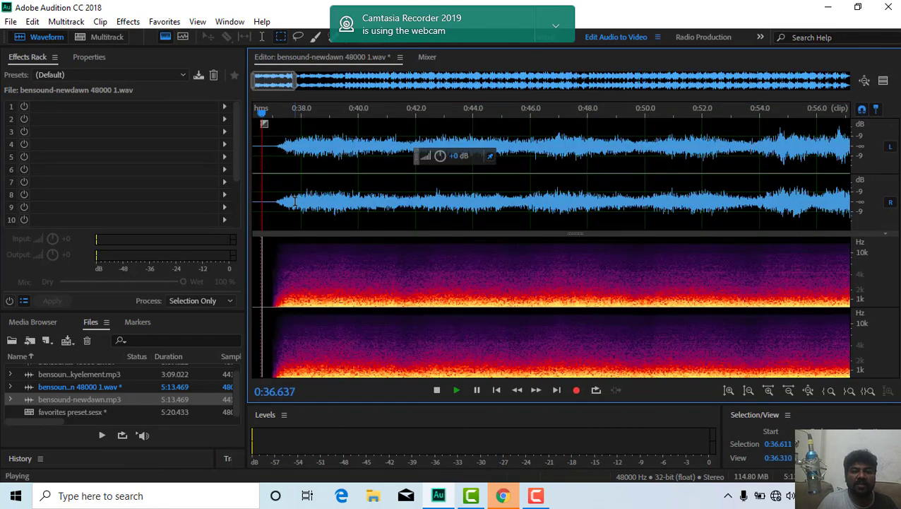
pyautogui.press('space')
pyautogui.click(278, 166)
pyautogui.press('space')
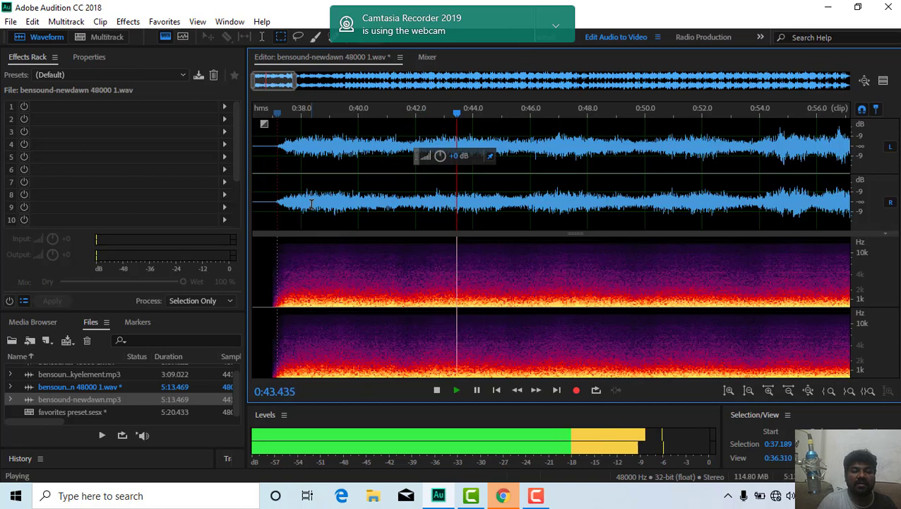
pyautogui.press('space')
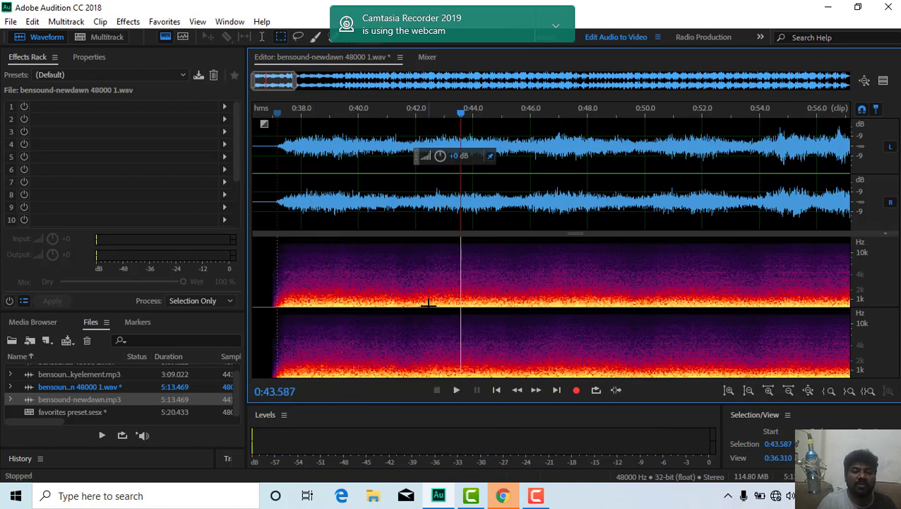